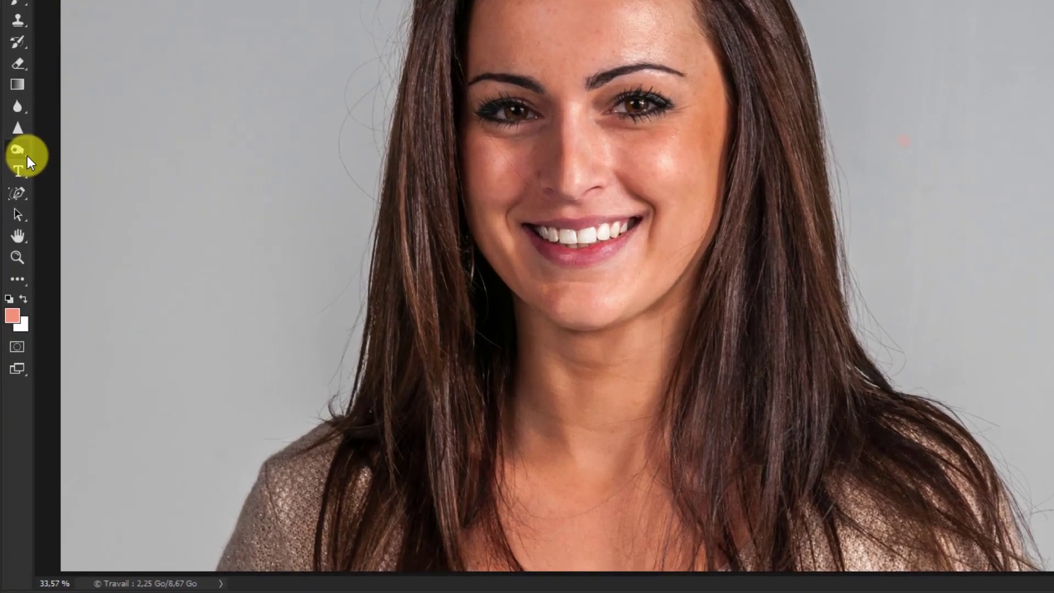
# Switch to the Burn tool (Outil Densité +) from the toning tool group.
pyautogui.rightClick(18, 301)
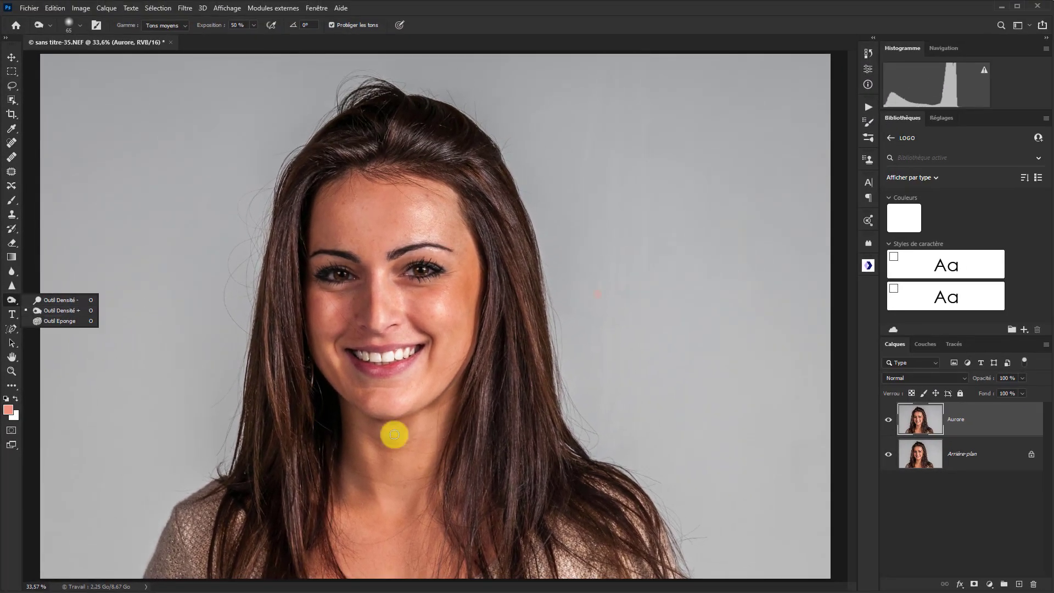
pyautogui.click(466, 332)
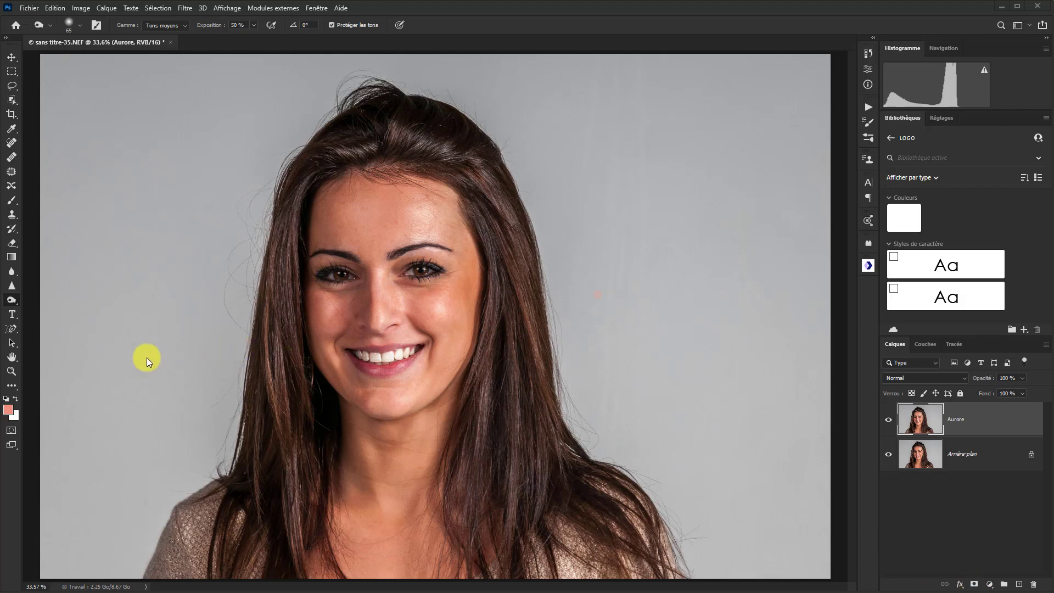
# Zoom to 65.4% centred on the face and burn the skin under the eyes.
pyautogui.scroll(1, 456, 344)
pyautogui.scroll(1, 453, 357)
pyautogui.scroll(1, 453, 357)
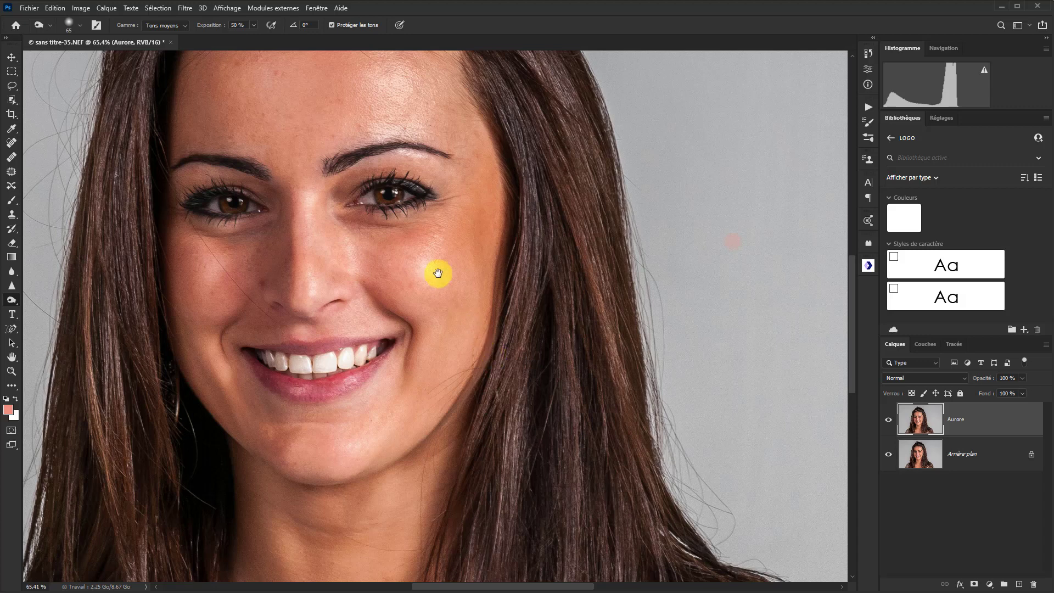
pyautogui.moveTo(438, 273)
pyautogui.mouseDown()
pyautogui.moveTo(598, 374)
pyautogui.moveTo(587, 361)
pyautogui.moveTo(590, 390)
pyautogui.mouseUp()
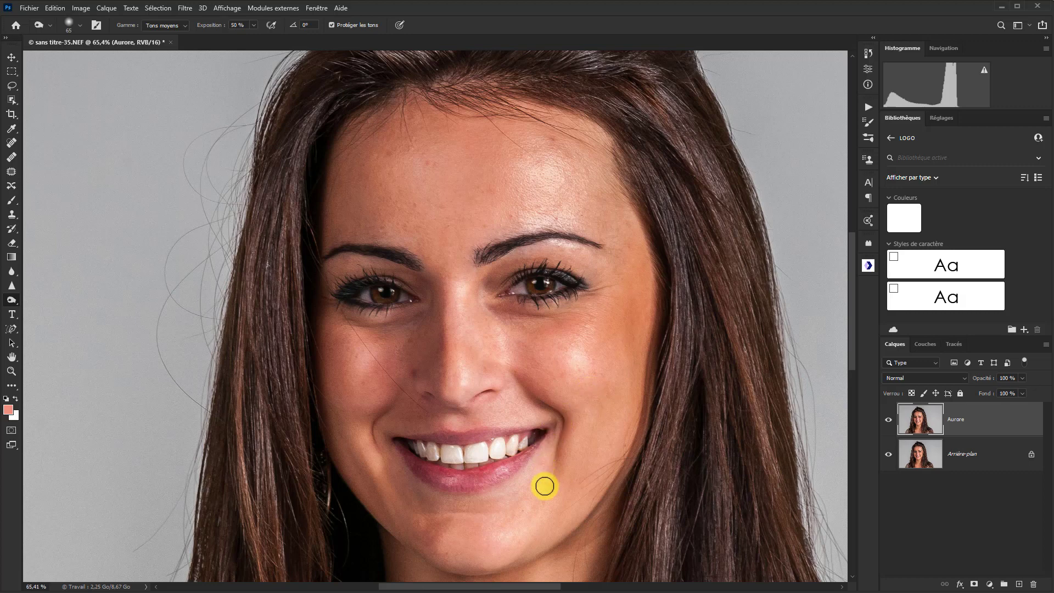
pyautogui.moveTo(402, 354)
pyautogui.mouseDown()
pyautogui.moveTo(384, 334)
pyautogui.moveTo(433, 315)
pyautogui.moveTo(386, 332)
pyautogui.moveTo(413, 332)
pyautogui.mouseUp()
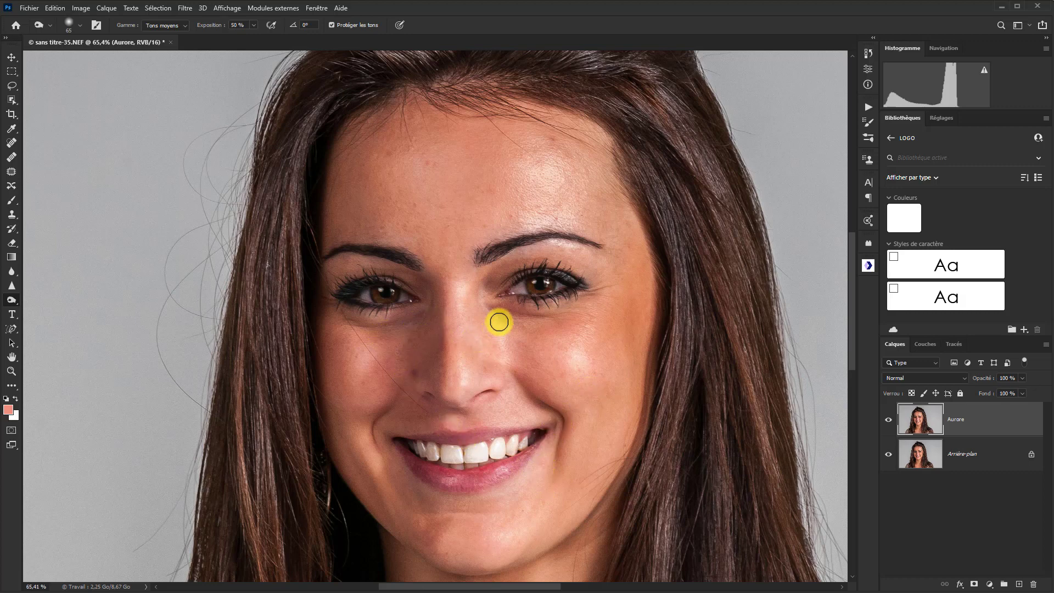
pyautogui.moveTo(499, 321)
pyautogui.mouseDown()
pyautogui.moveTo(508, 311)
pyautogui.moveTo(569, 329)
pyautogui.moveTo(496, 318)
pyautogui.moveTo(542, 330)
pyautogui.moveTo(412, 327)
pyautogui.moveTo(417, 334)
pyautogui.moveTo(391, 348)
pyautogui.moveTo(437, 348)
pyautogui.moveTo(421, 336)
pyautogui.moveTo(414, 357)
pyautogui.moveTo(413, 336)
pyautogui.mouseUp()
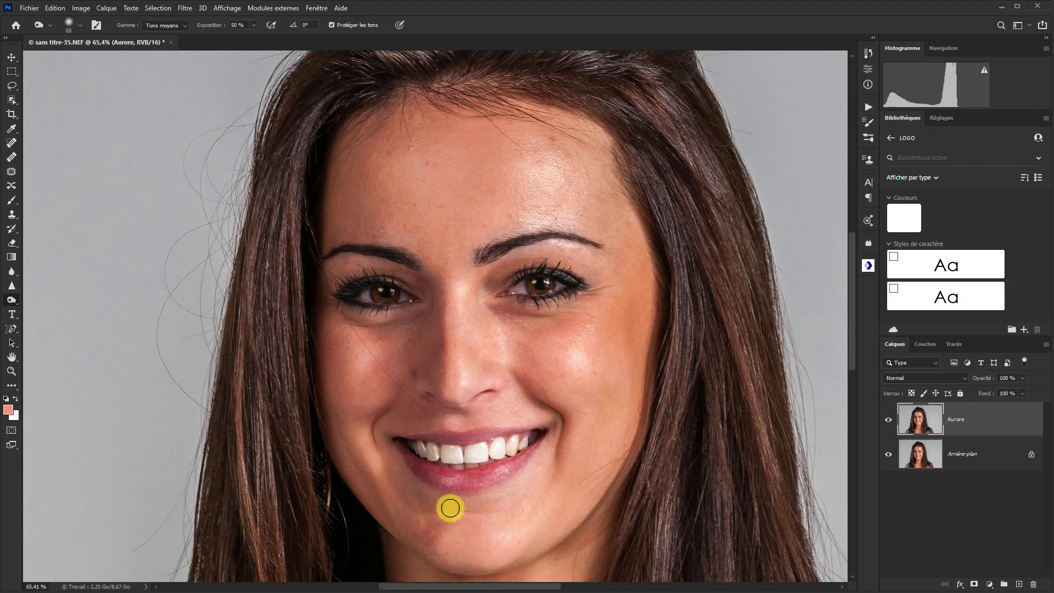
# Burn the chin, below the lower lip, the forehead and around the left eyebrow.
pyautogui.moveTo(450, 508); pyautogui.dragTo(453, 544)
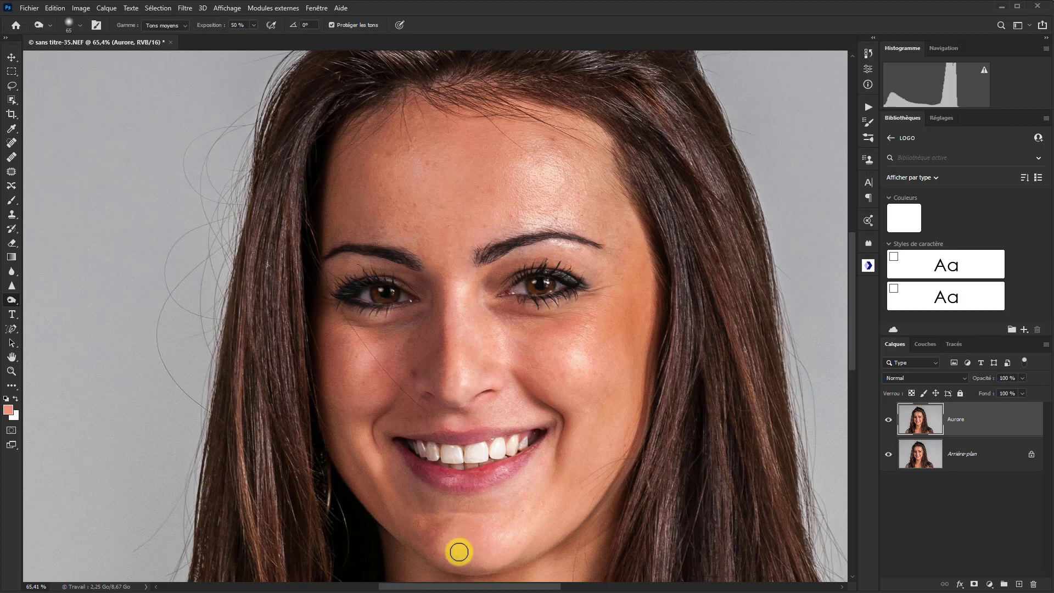
pyautogui.moveTo(399, 482)
pyautogui.mouseDown()
pyautogui.moveTo(518, 495)
pyautogui.moveTo(535, 468)
pyautogui.moveTo(482, 515)
pyautogui.moveTo(423, 468)
pyautogui.moveTo(470, 480)
pyautogui.moveTo(516, 456)
pyautogui.moveTo(511, 498)
pyautogui.mouseUp()
pyautogui.moveTo(551, 505)
pyautogui.mouseDown()
pyautogui.moveTo(527, 560)
pyautogui.moveTo(520, 519)
pyautogui.moveTo(469, 532)
pyautogui.moveTo(515, 539)
pyautogui.moveTo(487, 506)
pyautogui.moveTo(498, 567)
pyautogui.moveTo(543, 562)
pyautogui.moveTo(551, 547)
pyautogui.moveTo(522, 516)
pyautogui.moveTo(478, 527)
pyautogui.moveTo(518, 539)
pyautogui.moveTo(492, 500)
pyautogui.moveTo(487, 538)
pyautogui.moveTo(511, 541)
pyautogui.moveTo(588, 470)
pyautogui.mouseUp()
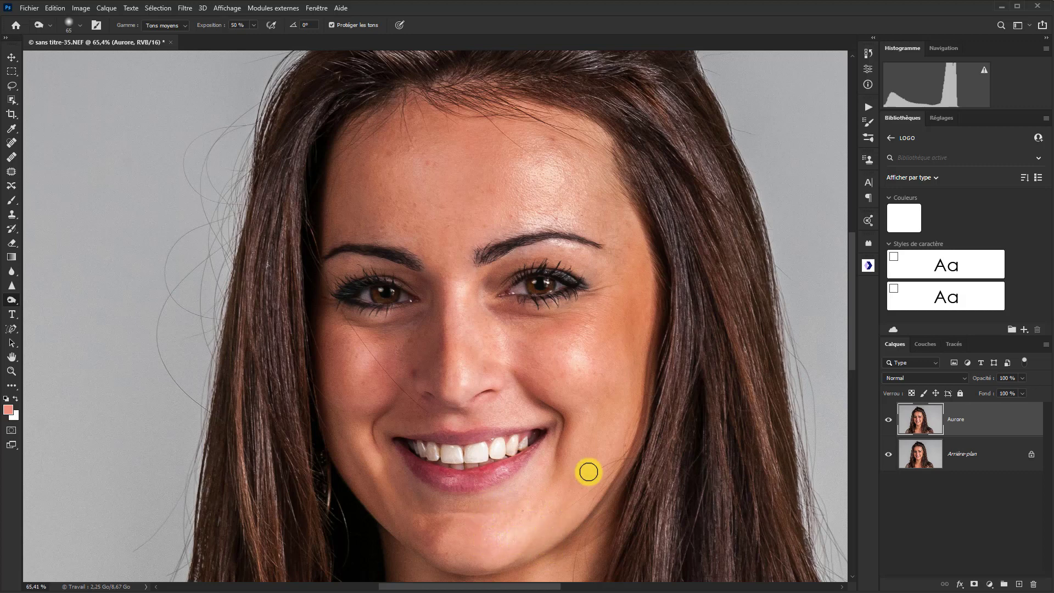
pyautogui.moveTo(565, 193)
pyautogui.mouseDown()
pyautogui.moveTo(545, 159)
pyautogui.moveTo(565, 172)
pyautogui.moveTo(562, 191)
pyautogui.mouseUp()
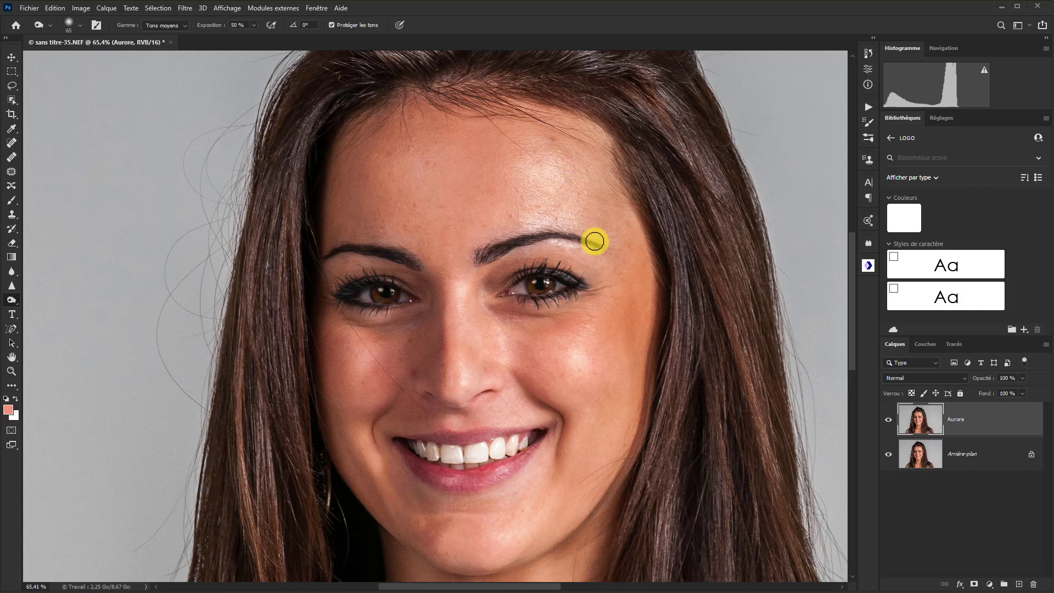
pyautogui.moveTo(385, 330)
pyautogui.mouseDown()
pyautogui.moveTo(353, 305)
pyautogui.moveTo(369, 292)
pyautogui.moveTo(361, 294)
pyautogui.moveTo(396, 296)
pyautogui.moveTo(426, 318)
pyautogui.moveTo(355, 299)
pyautogui.moveTo(362, 277)
pyautogui.moveTo(418, 291)
pyautogui.moveTo(402, 278)
pyautogui.moveTo(331, 278)
pyautogui.moveTo(334, 287)
pyautogui.moveTo(421, 287)
pyautogui.mouseUp()
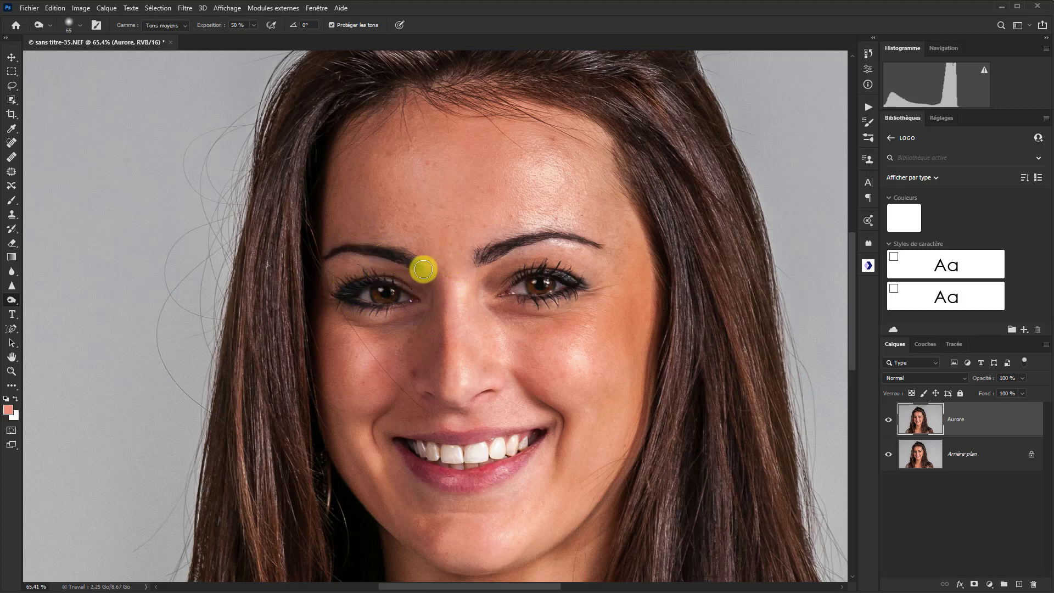
pyautogui.moveTo(423, 266); pyautogui.dragTo(603, 257)
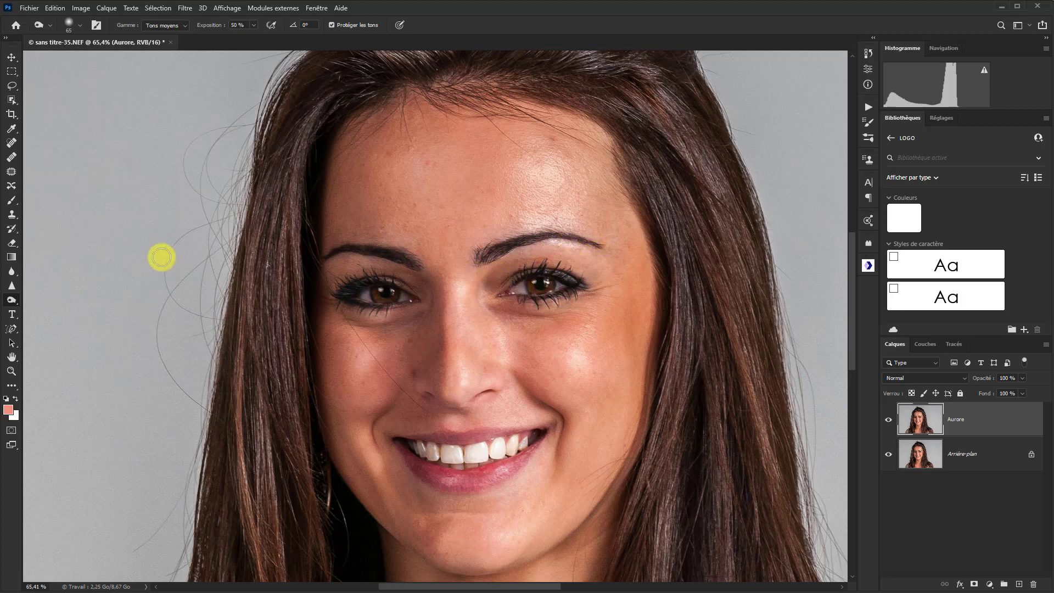
# Switch to the Dodge tool, lighten the chin, and keep the range on Tons moyens.
pyautogui.rightClick(17, 302)
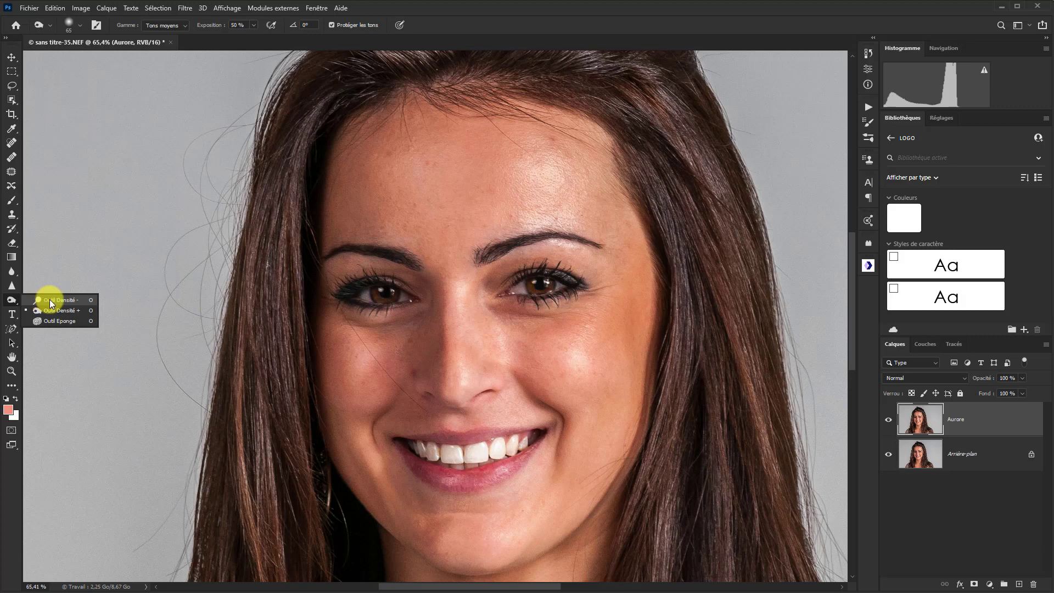
pyautogui.click(58, 311)
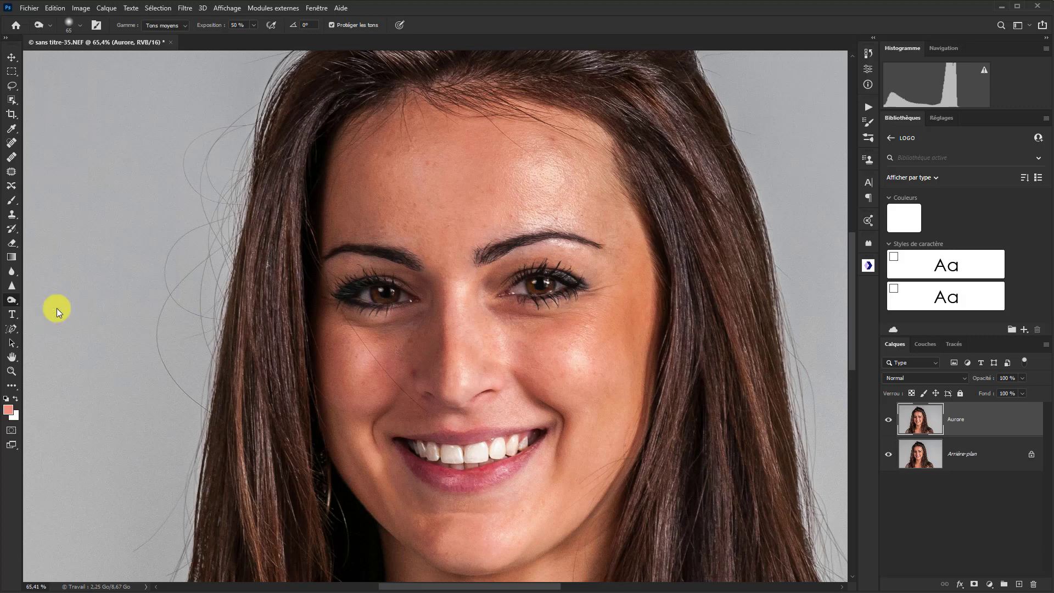
pyautogui.moveTo(518, 523)
pyautogui.mouseDown()
pyautogui.moveTo(499, 528)
pyautogui.moveTo(505, 534)
pyautogui.mouseUp()
pyautogui.moveTo(505, 534); pyautogui.dragTo(471, 511)
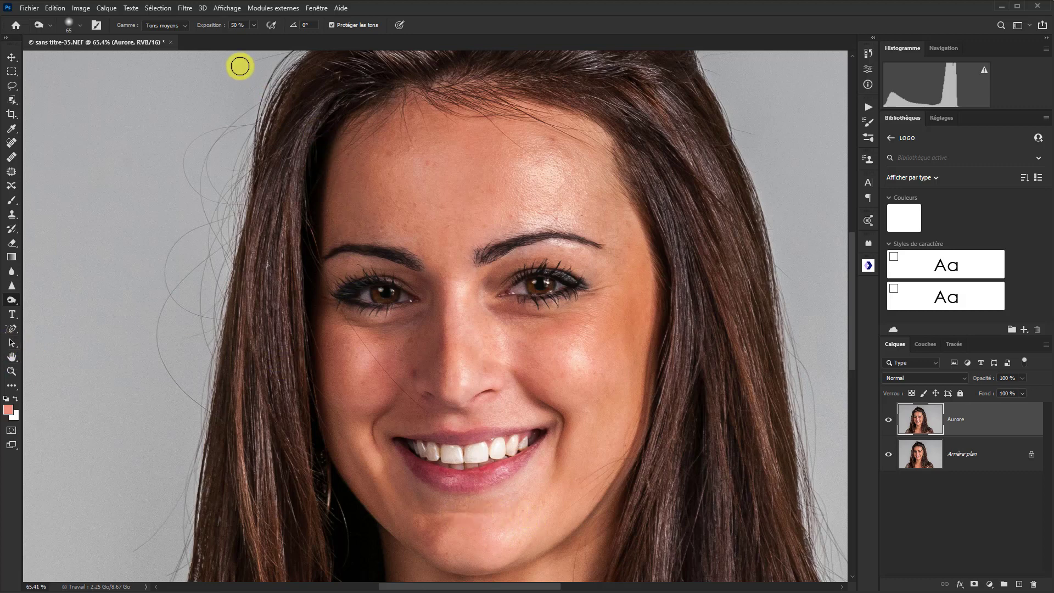
pyautogui.click(183, 25)
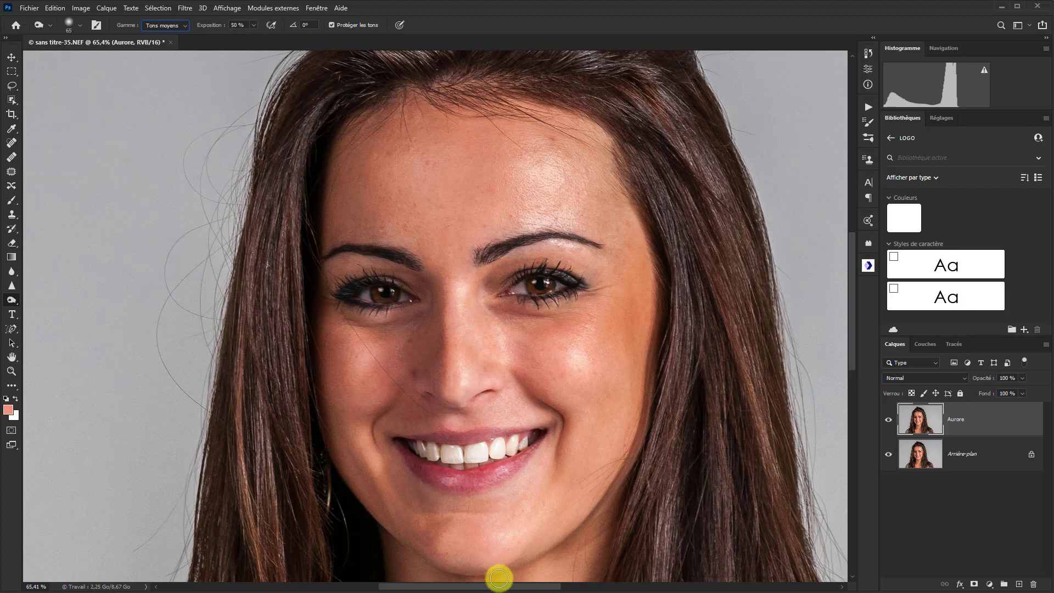
# Resize the toning brush to 74 px at about 29% hardness.
pyautogui.keyDown('alt'); pyautogui.rightClick(505, 511); pyautogui.keyUp('alt')
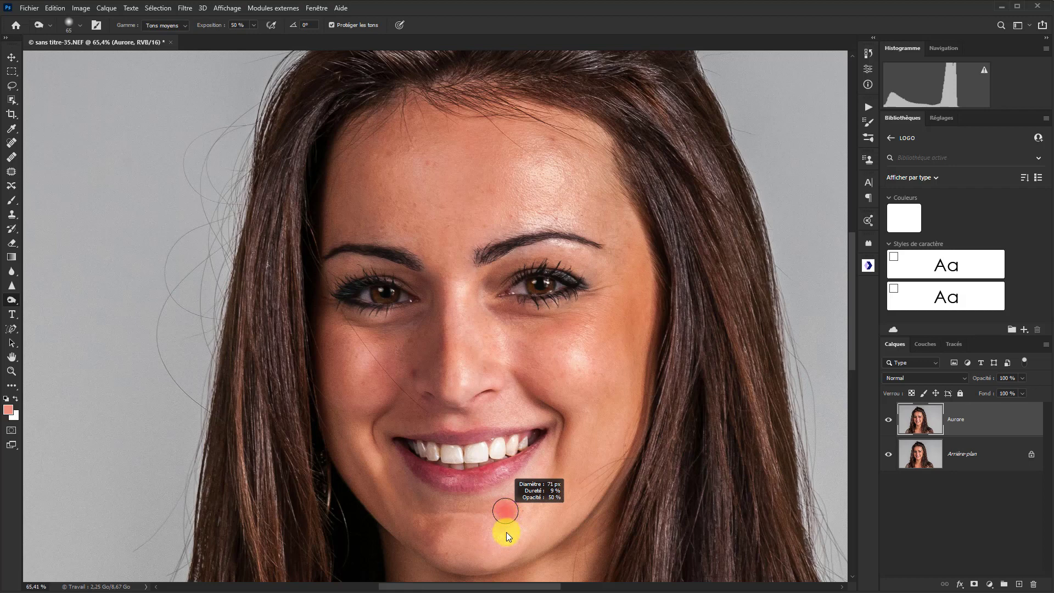
pyautogui.moveTo(508, 533)
pyautogui.mouseDown()
pyautogui.moveTo(534, 518)
pyautogui.moveTo(524, 500)
pyautogui.moveTo(527, 439)
pyautogui.moveTo(583, 351)
pyautogui.moveTo(527, 362)
pyautogui.mouseUp()
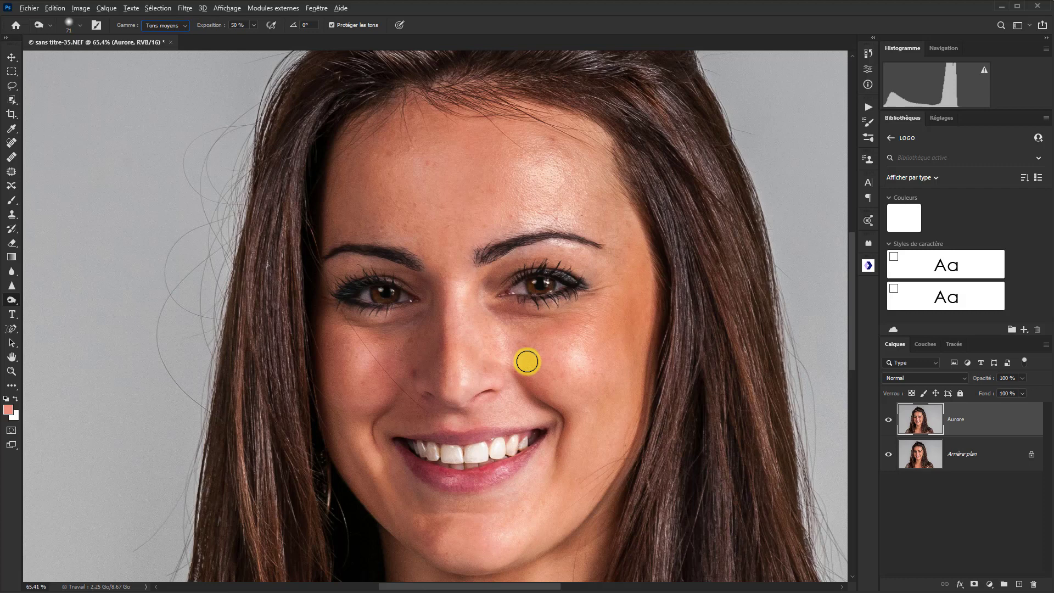
pyautogui.keyDown('alt'); pyautogui.rightClick(527, 362); pyautogui.keyUp('alt')
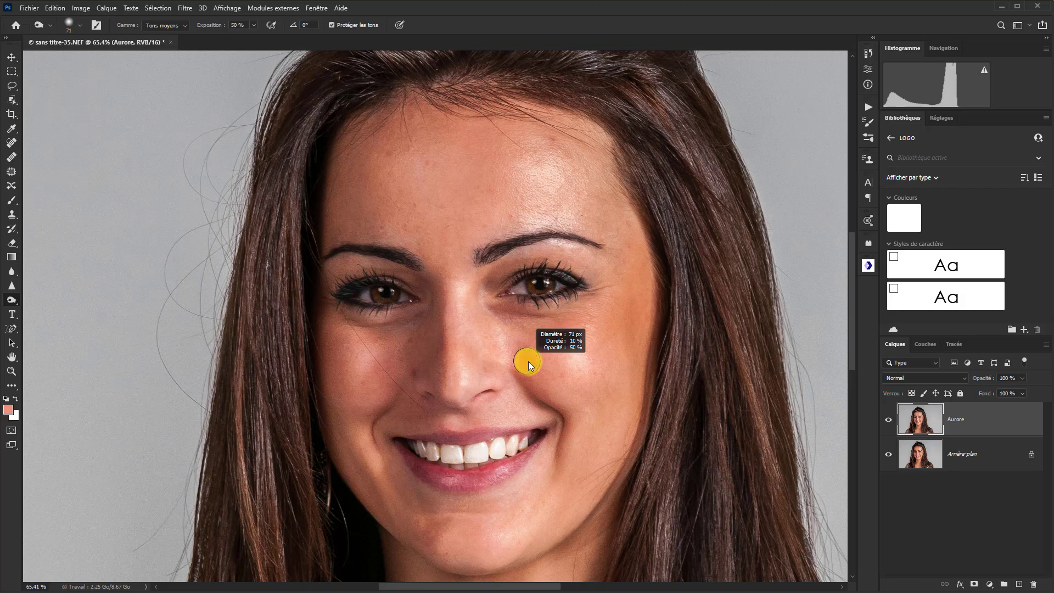
pyautogui.moveTo(528, 362); pyautogui.dragTo(558, 366)
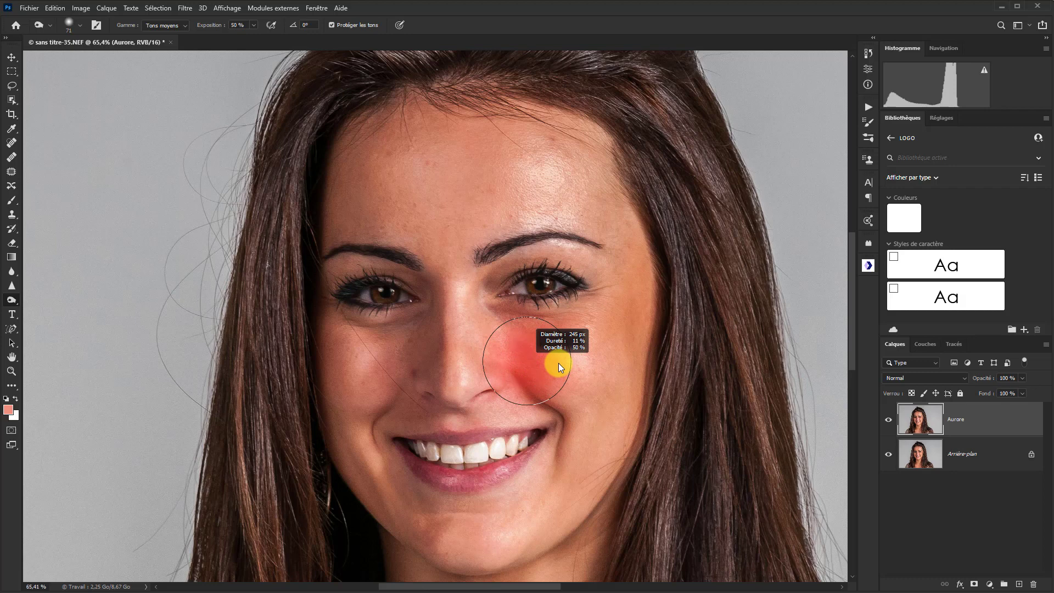
pyautogui.moveTo(559, 364); pyautogui.dragTo(529, 364)
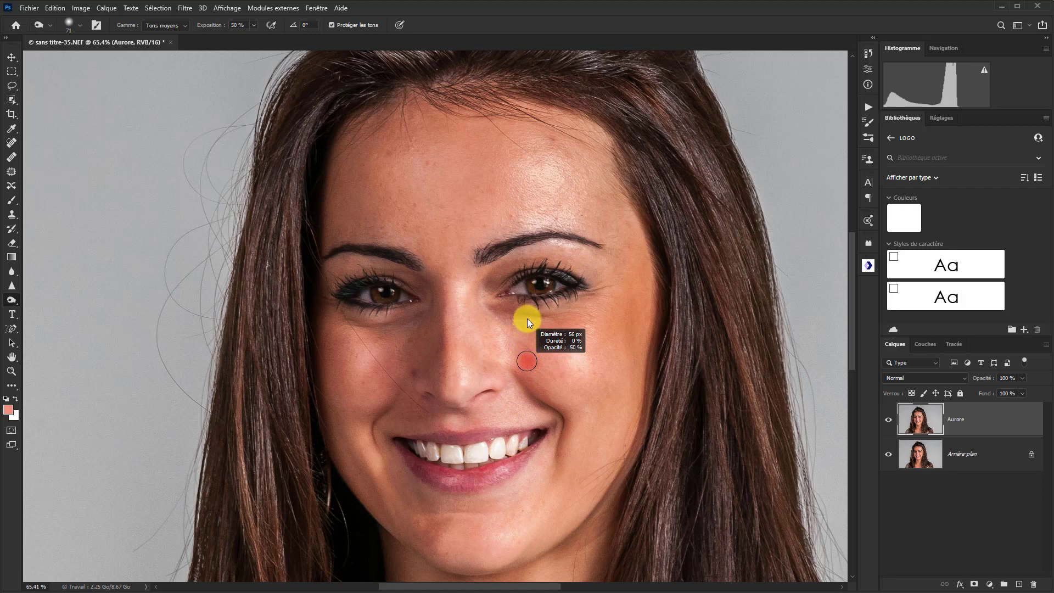
pyautogui.moveTo(527, 319); pyautogui.dragTo(521, 390)
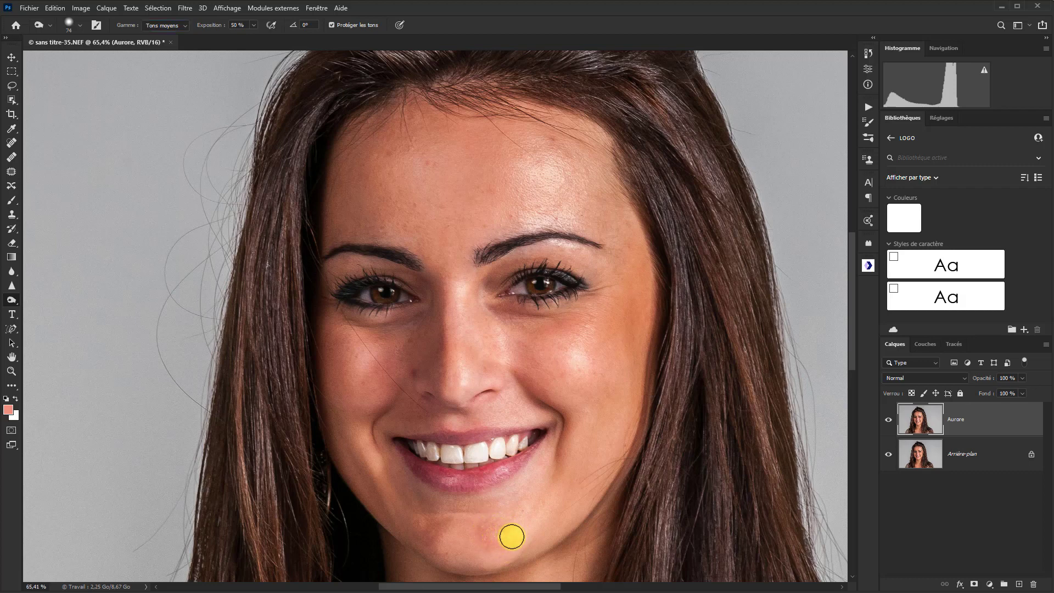
# Lower dodge exposure to 33% and gently lighten the chin and forehead.
pyautogui.click(495, 556)
pyautogui.moveTo(252, 37); pyautogui.dragTo(244, 36)
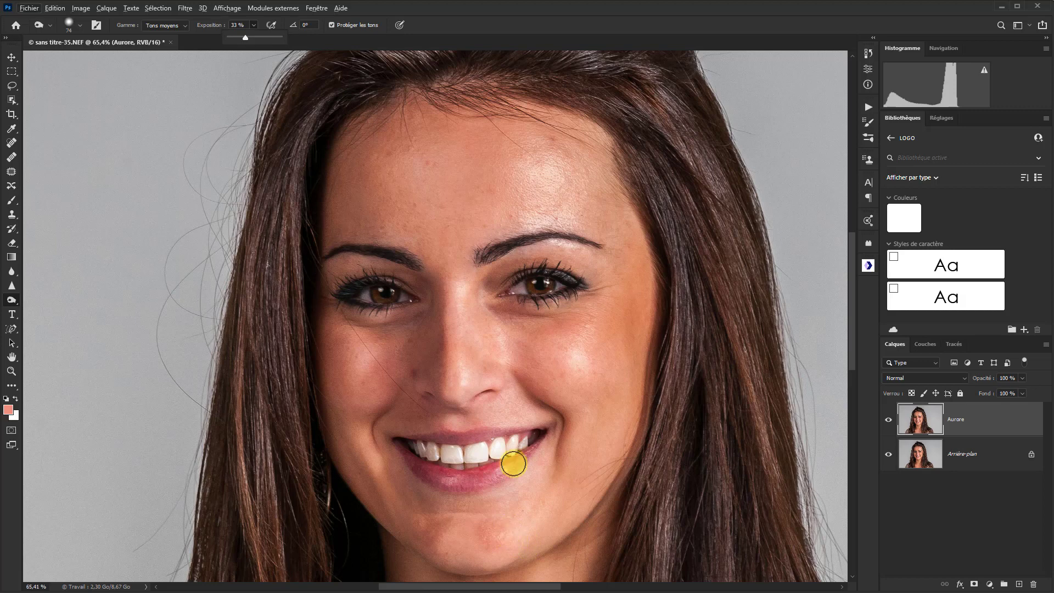
pyautogui.press('z')
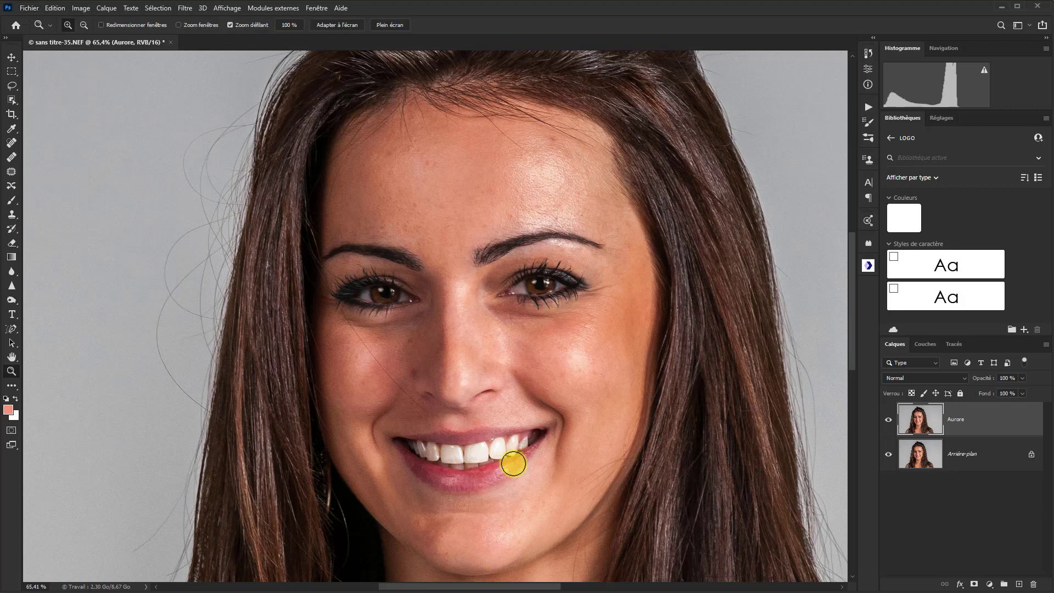
pyautogui.press('o')
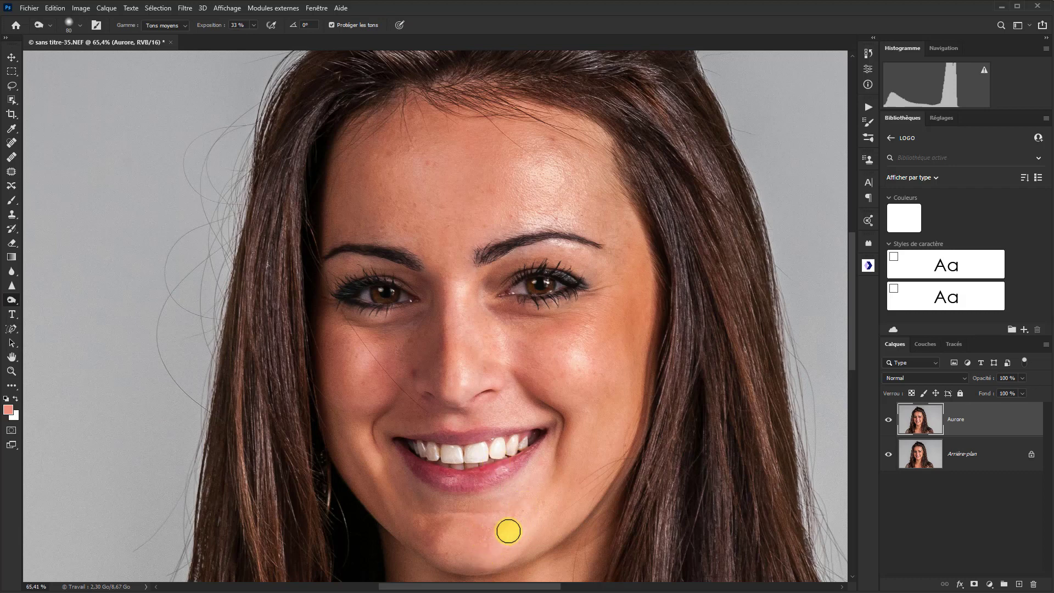
pyautogui.moveTo(476, 548)
pyautogui.mouseDown()
pyautogui.moveTo(517, 525)
pyautogui.moveTo(485, 564)
pyautogui.mouseUp()
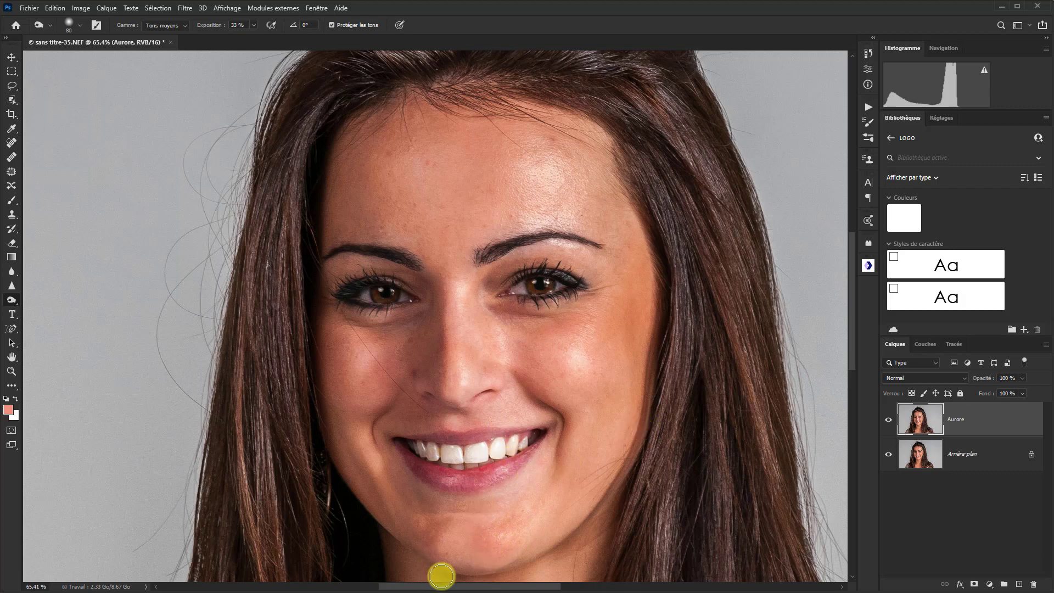
pyautogui.moveTo(499, 532)
pyautogui.mouseDown()
pyautogui.moveTo(440, 536)
pyautogui.moveTo(469, 541)
pyautogui.moveTo(446, 542)
pyautogui.mouseUp()
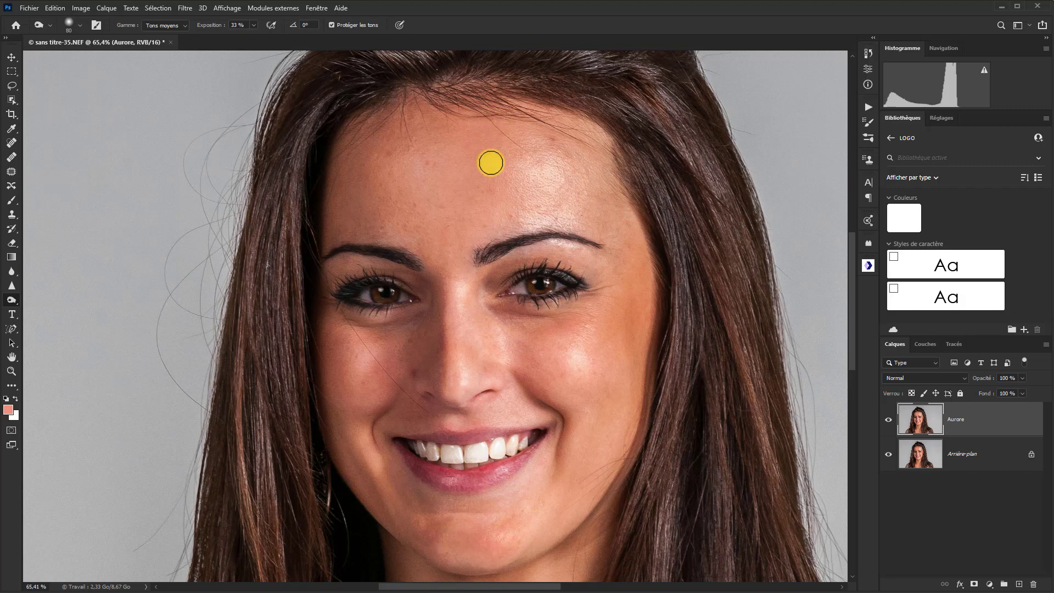
pyautogui.moveTo(489, 162)
pyautogui.mouseDown()
pyautogui.moveTo(577, 186)
pyautogui.moveTo(546, 174)
pyautogui.moveTo(612, 236)
pyautogui.mouseUp()
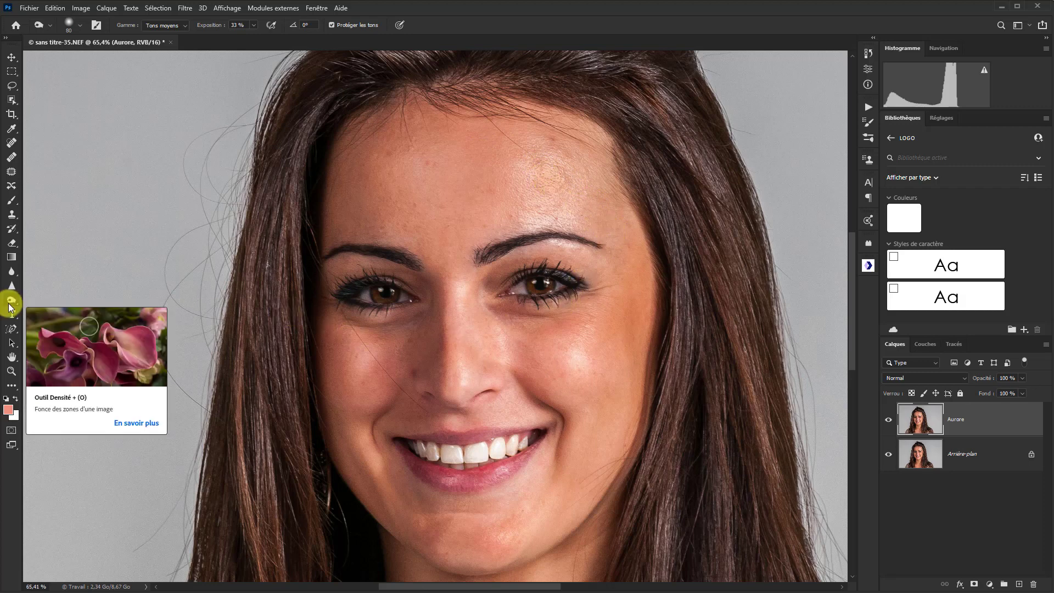
# Dodge the skin under both eyes and the tip of the nose.
pyautogui.click(561, 326)
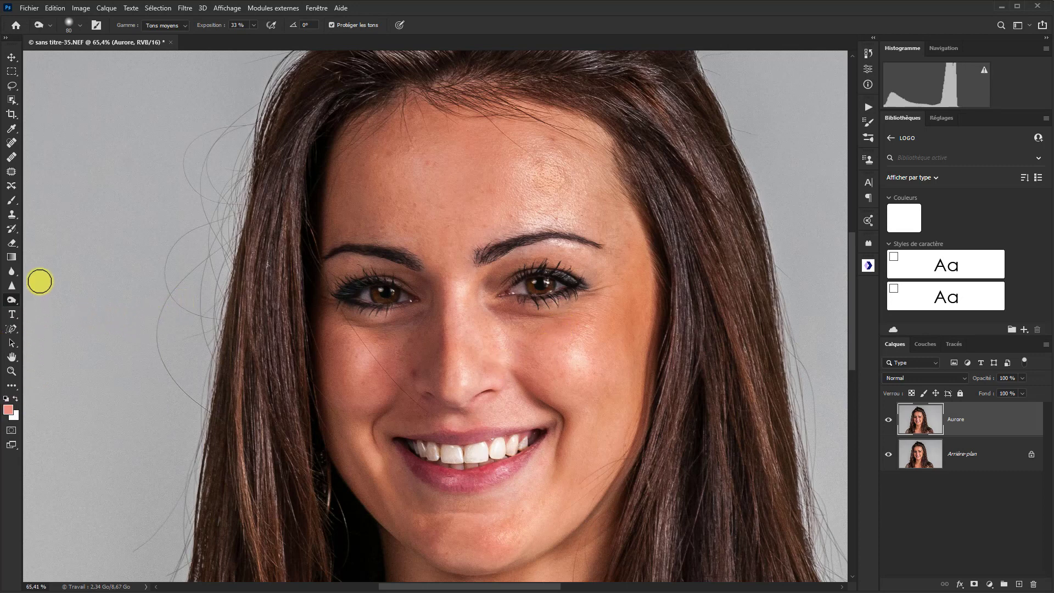
pyautogui.rightClick(16, 301)
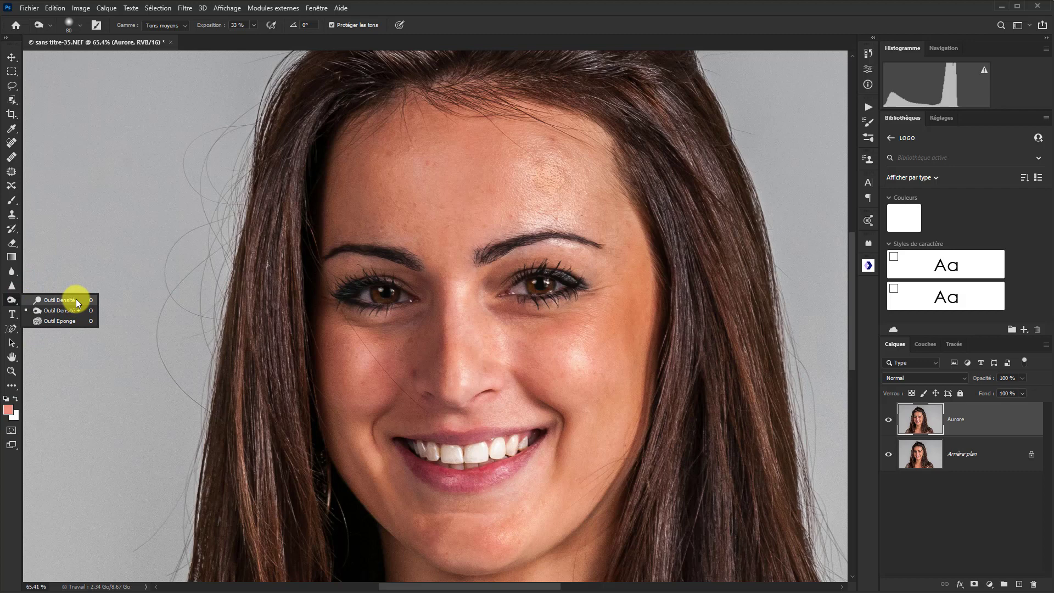
pyautogui.click(60, 300)
pyautogui.moveTo(384, 332)
pyautogui.mouseDown()
pyautogui.moveTo(372, 330)
pyautogui.moveTo(414, 324)
pyautogui.moveTo(391, 332)
pyautogui.moveTo(393, 341)
pyautogui.moveTo(419, 316)
pyautogui.mouseUp()
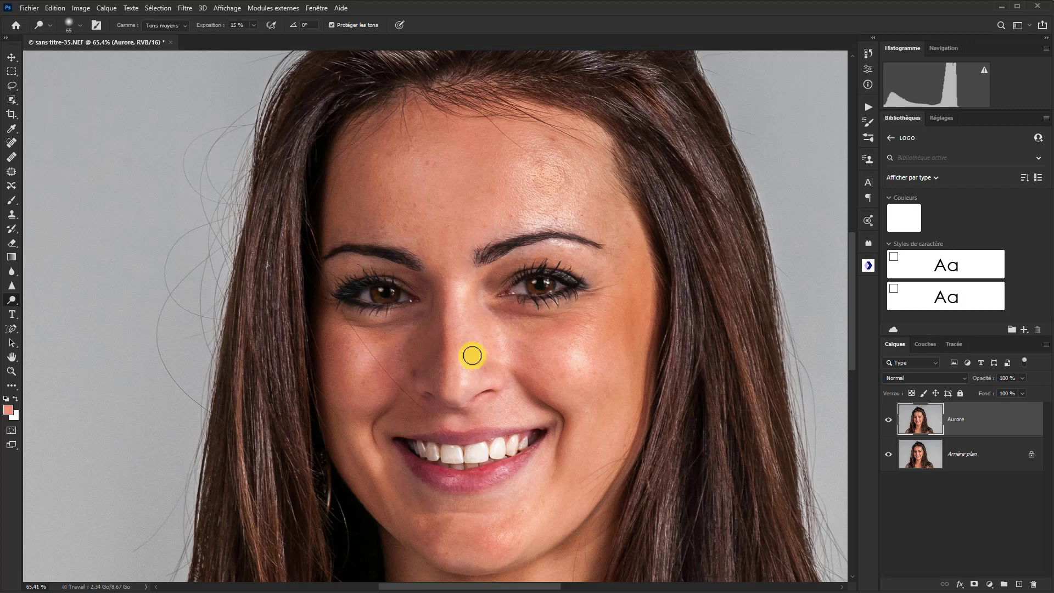
pyautogui.click(253, 24)
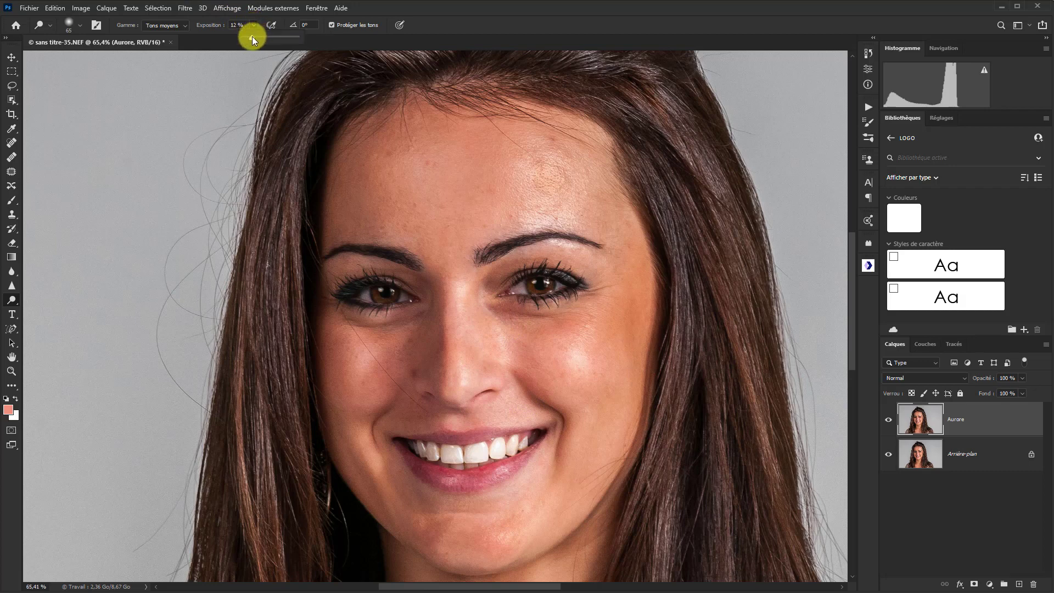
pyautogui.moveTo(499, 322)
pyautogui.mouseDown()
pyautogui.moveTo(537, 325)
pyautogui.moveTo(480, 313)
pyautogui.moveTo(558, 323)
pyautogui.moveTo(489, 318)
pyautogui.moveTo(568, 320)
pyautogui.moveTo(527, 320)
pyautogui.moveTo(568, 303)
pyautogui.mouseUp()
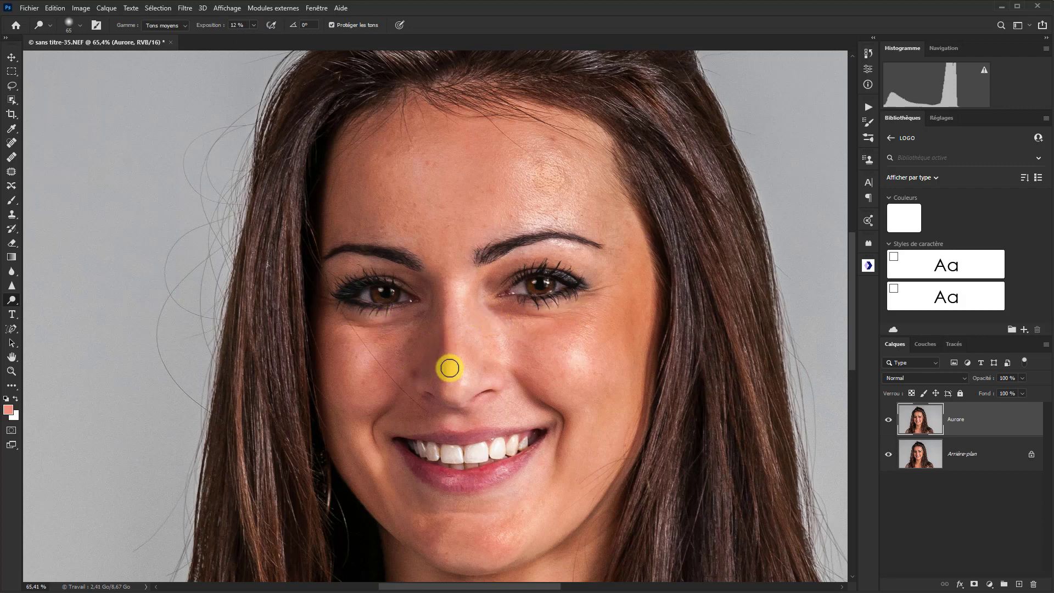
pyautogui.moveTo(449, 368); pyautogui.dragTo(443, 367)
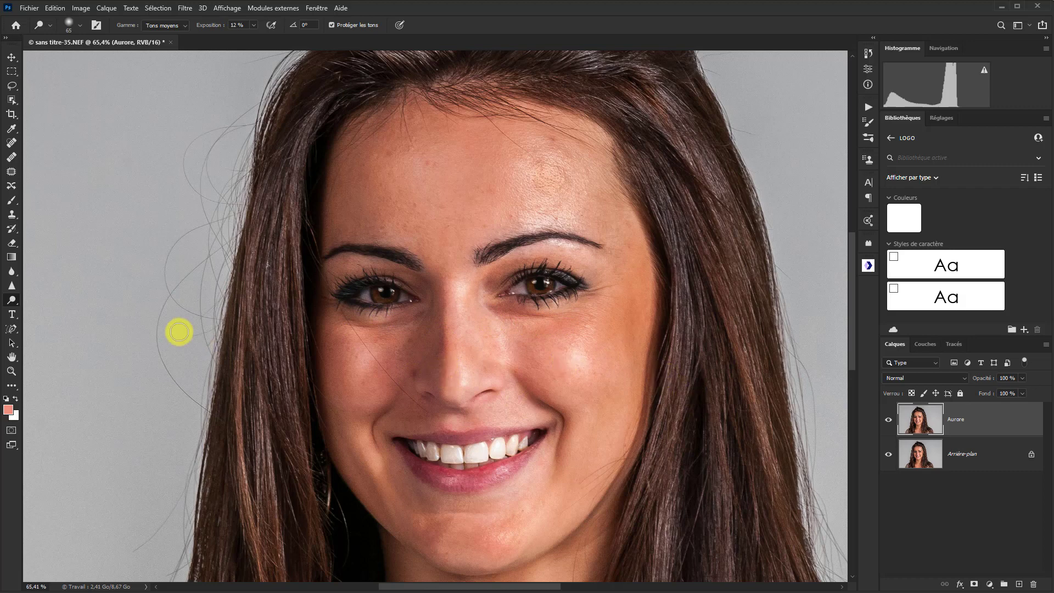
# Burn down the bright cheek highlight and even out the chin tone on Aurore.
pyautogui.rightClick(14, 303)
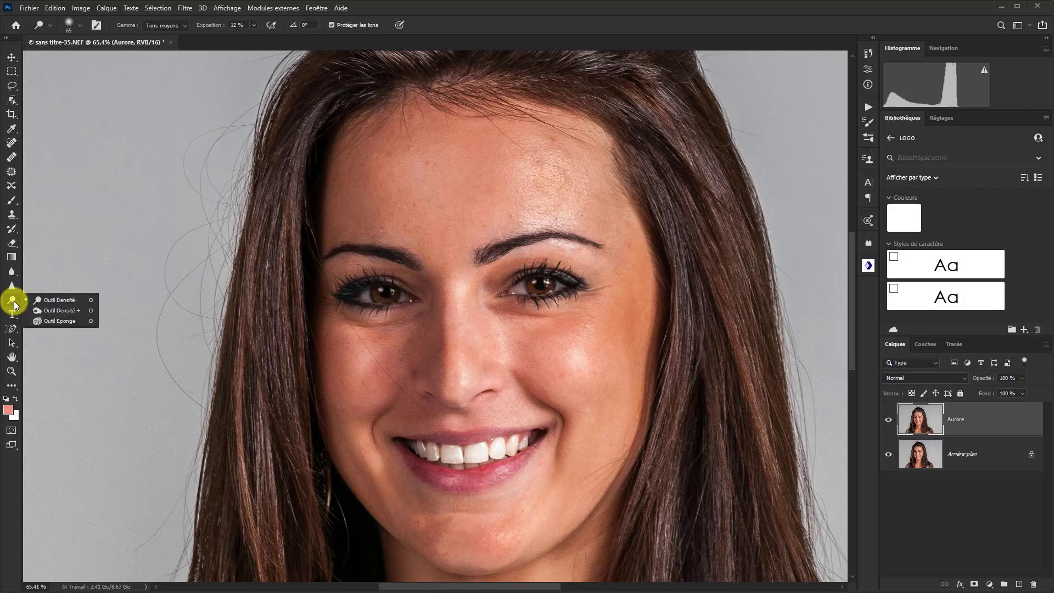
pyautogui.click(78, 310)
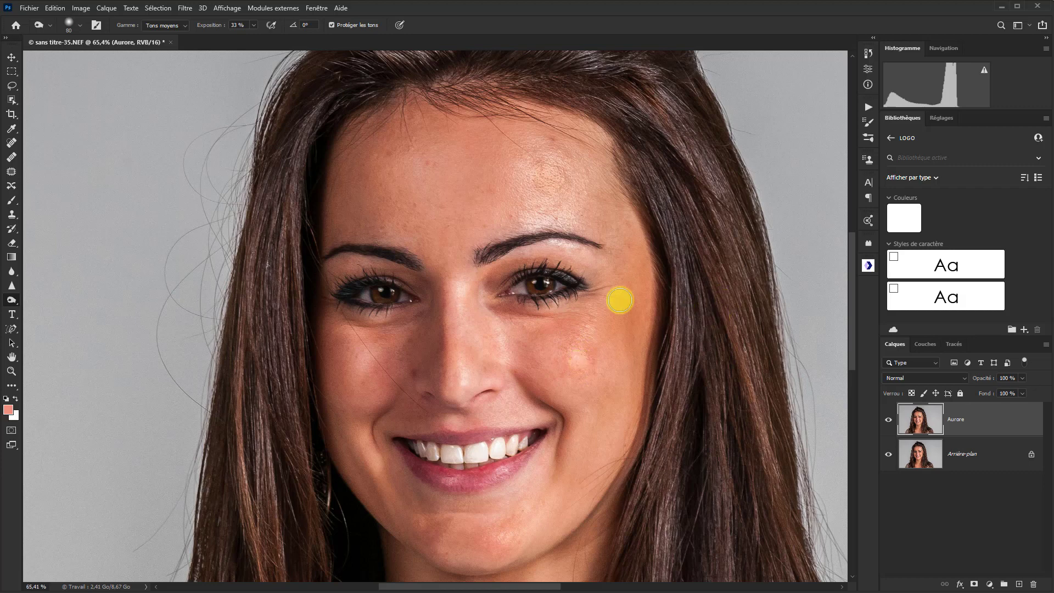
pyautogui.moveTo(604, 323)
pyautogui.mouseDown()
pyautogui.moveTo(567, 351)
pyautogui.moveTo(619, 358)
pyautogui.moveTo(607, 348)
pyautogui.moveTo(612, 379)
pyautogui.moveTo(605, 362)
pyautogui.mouseUp()
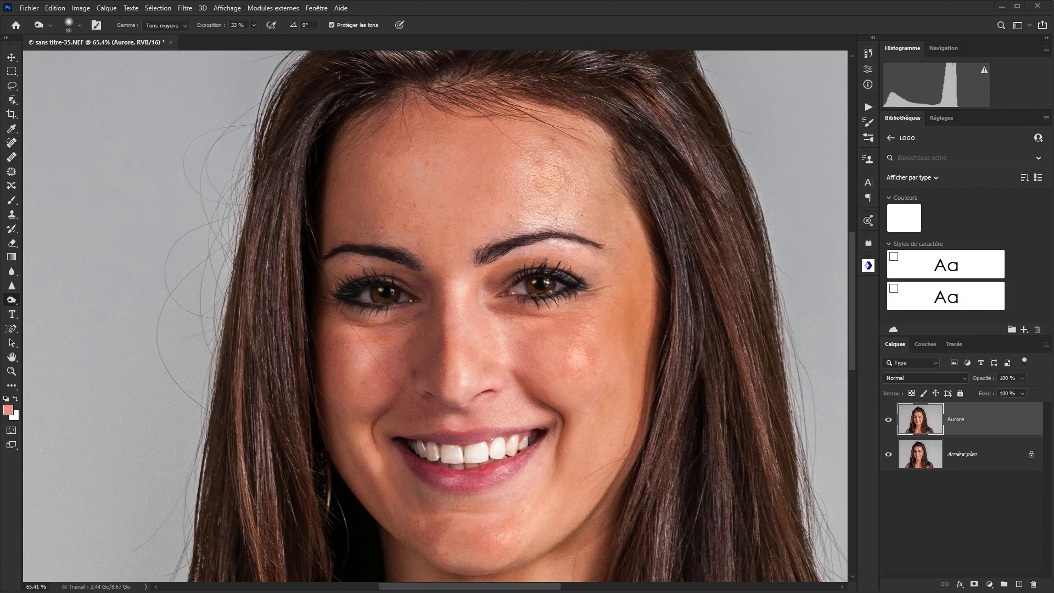
pyautogui.moveTo(439, 549); pyautogui.dragTo(524, 541)
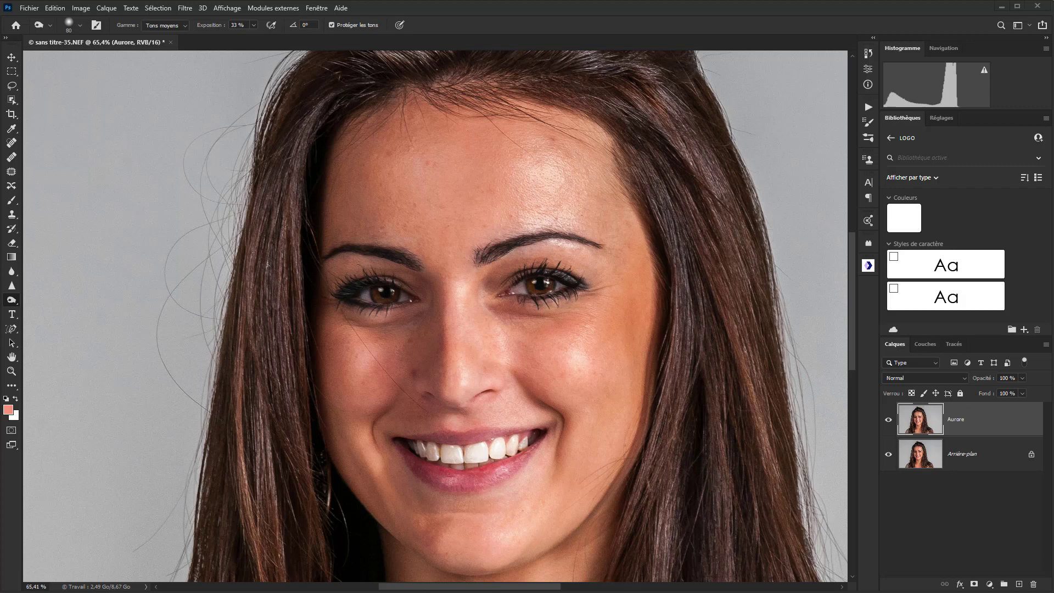
pyautogui.click(992, 420)
# Add a Curves adjustment layer with its curve pulled down to darken.
pyautogui.click(991, 588)
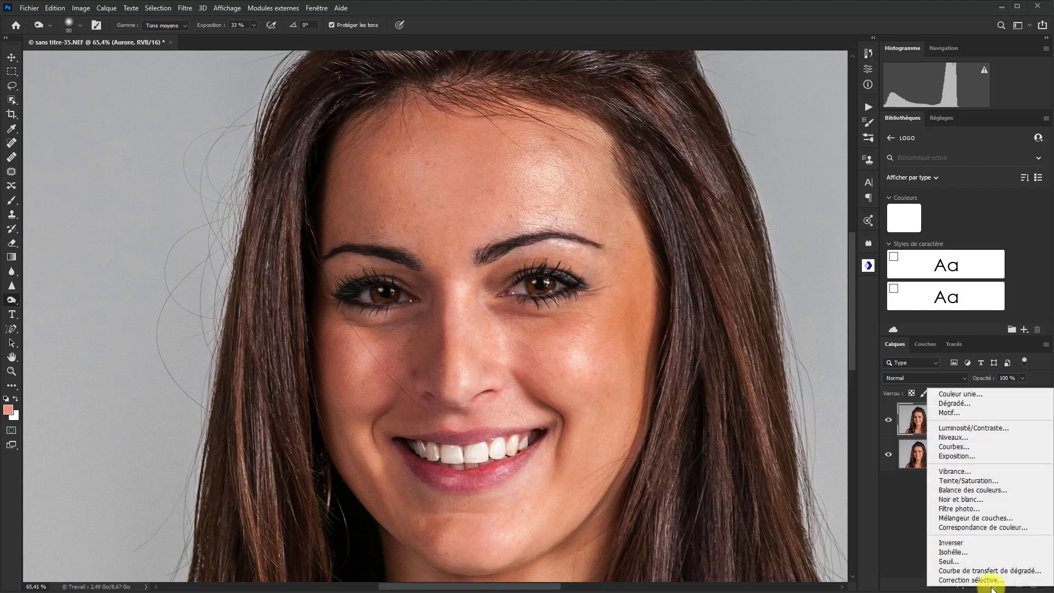
pyautogui.click(966, 448)
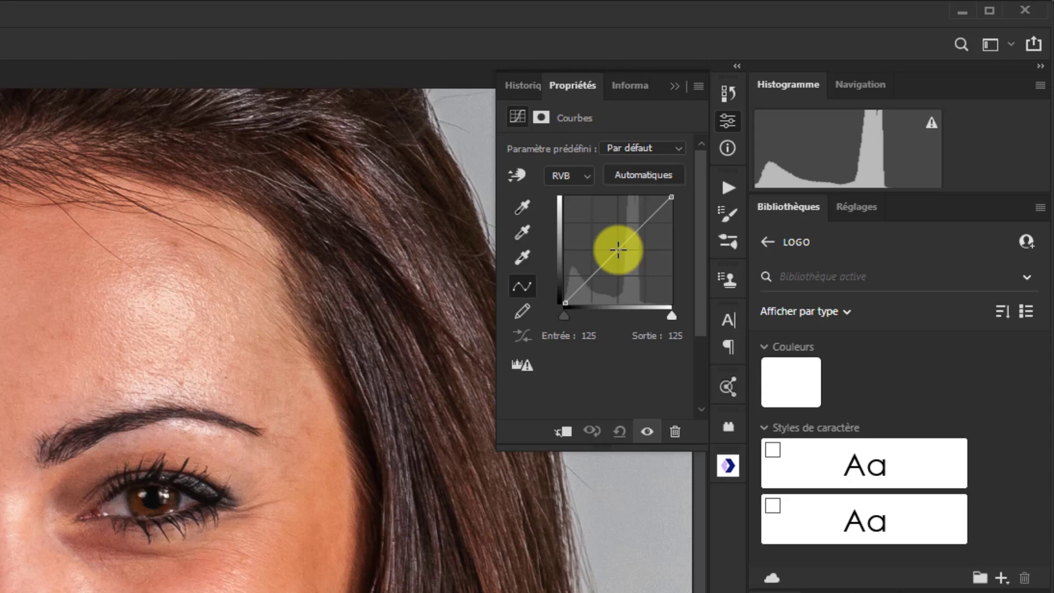
pyautogui.moveTo(617, 250); pyautogui.dragTo(625, 256)
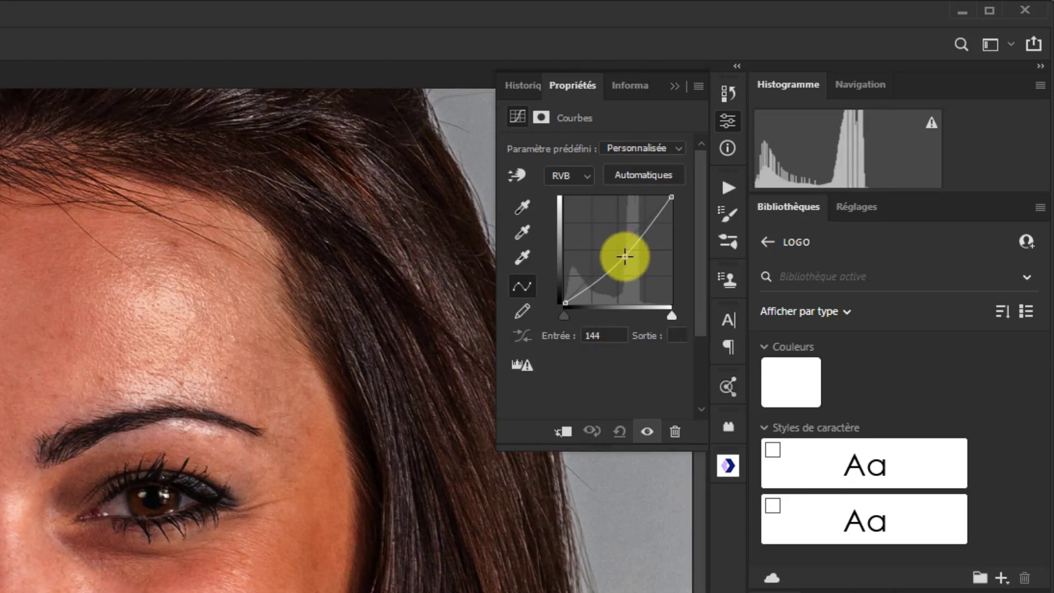
pyautogui.moveTo(624, 257); pyautogui.dragTo(626, 256)
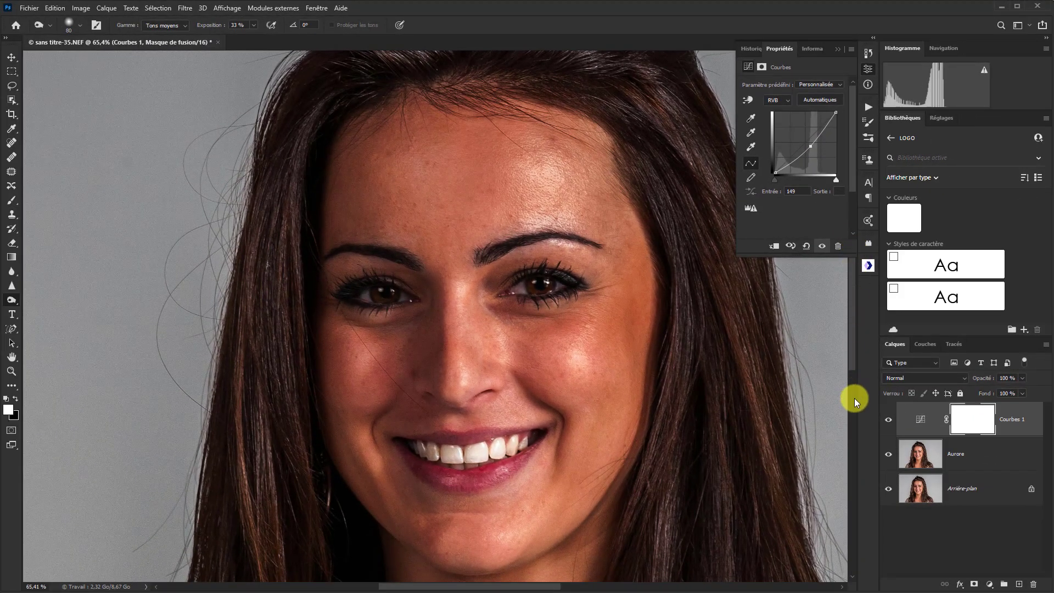
# Rename the darkening curves layer to Foncer.
pyautogui.click(1015, 420)
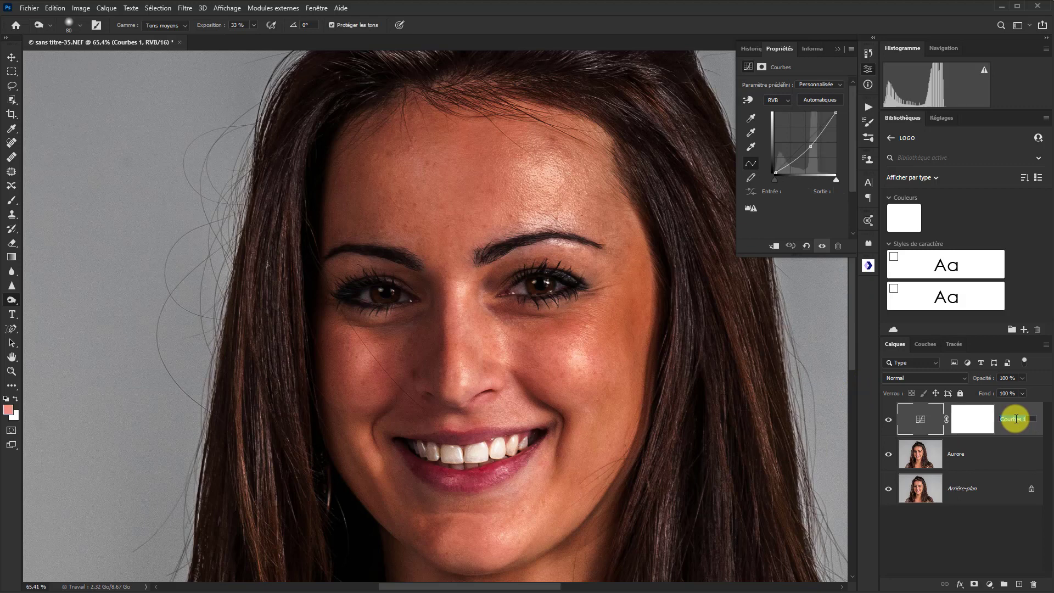
pyautogui.doubleClick(1016, 419)
pyautogui.write('Foncer')
pyautogui.press('Return')
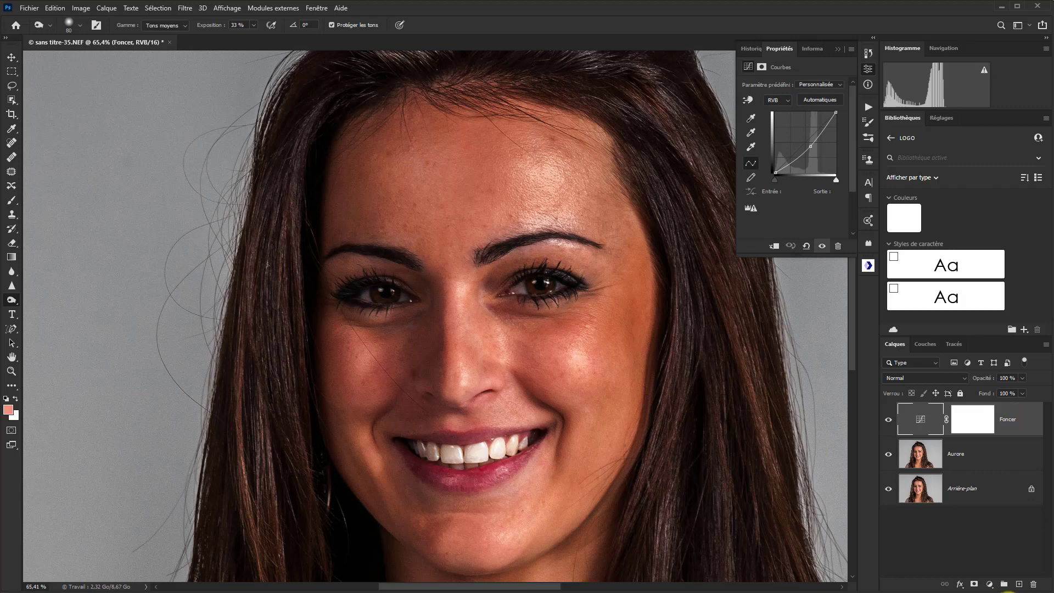
# Add a Curves layer with a midtone point raised to brighten, named Clair.
pyautogui.click(991, 585)
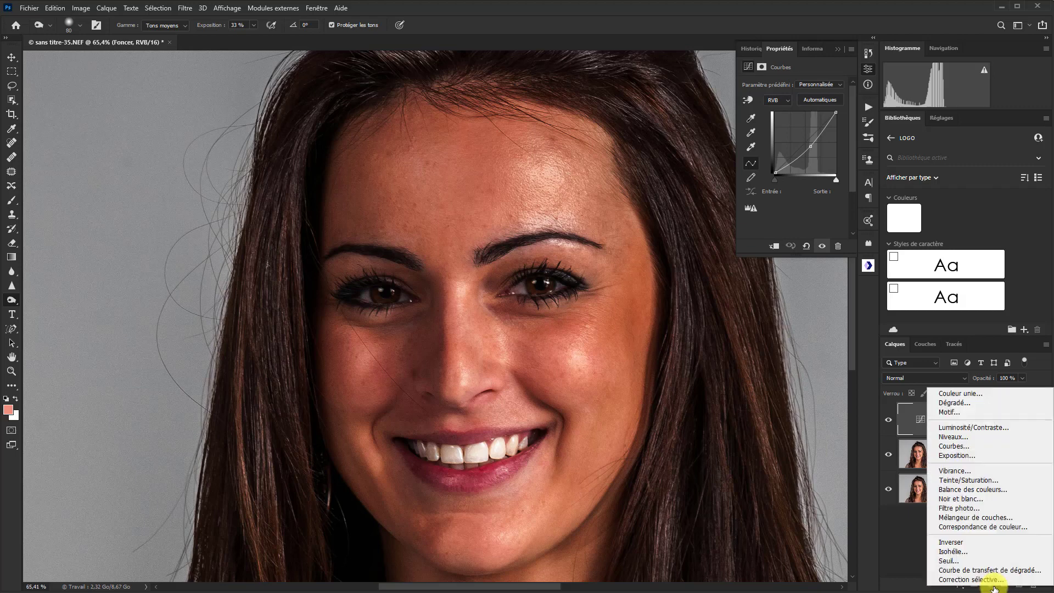
pyautogui.click(957, 449)
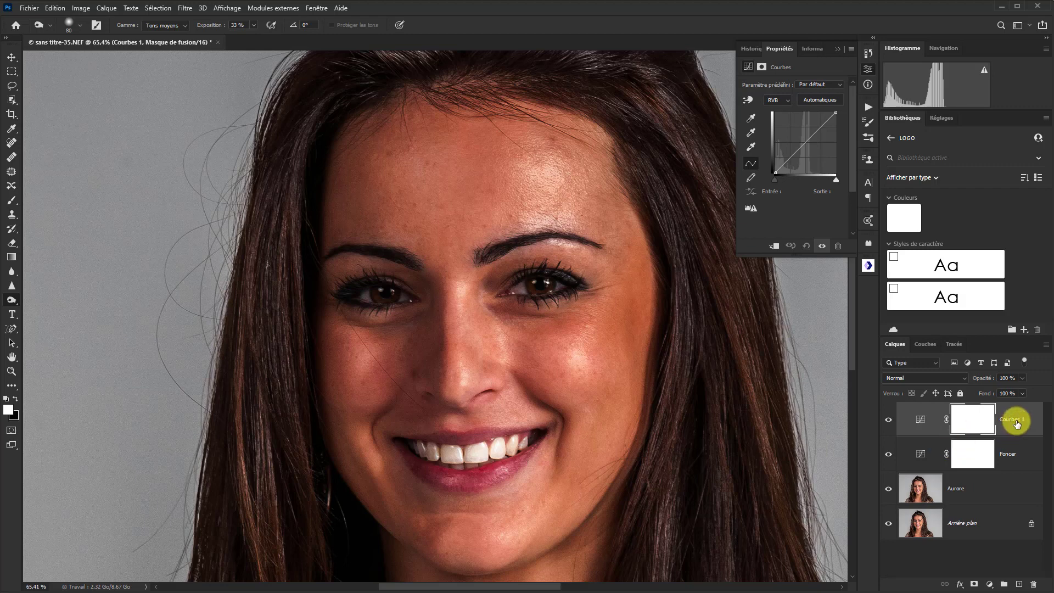
pyautogui.click(805, 144)
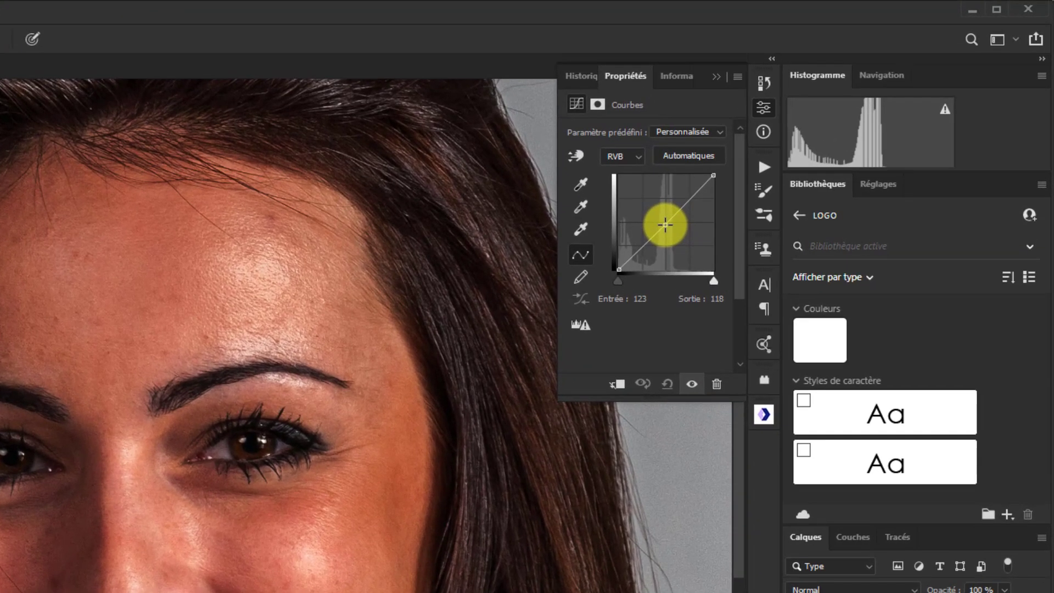
pyautogui.moveTo(665, 225); pyautogui.dragTo(652, 218)
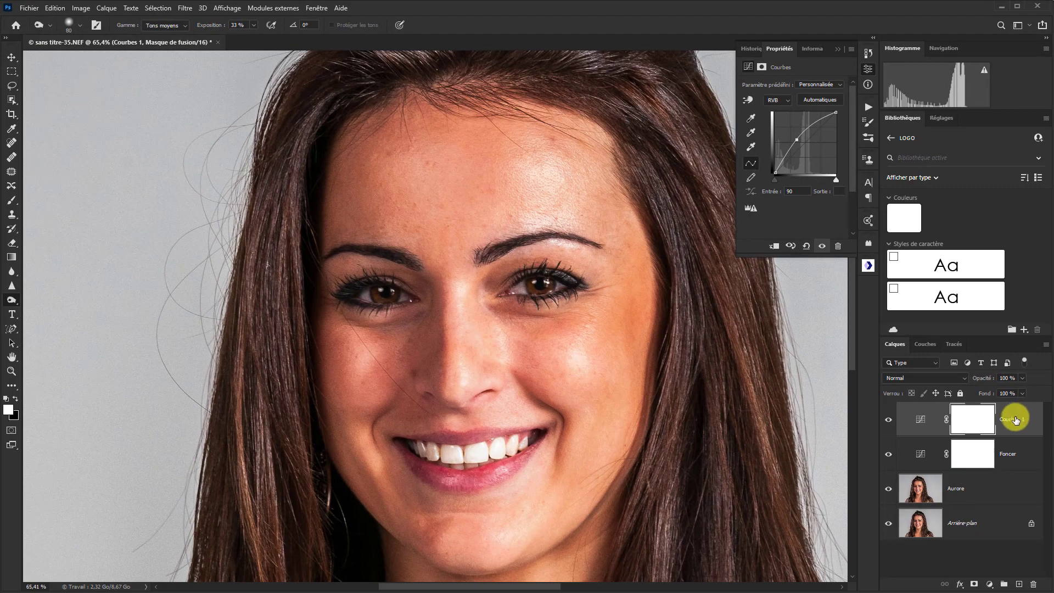
pyautogui.doubleClick(1016, 419)
pyautogui.write('Clair')
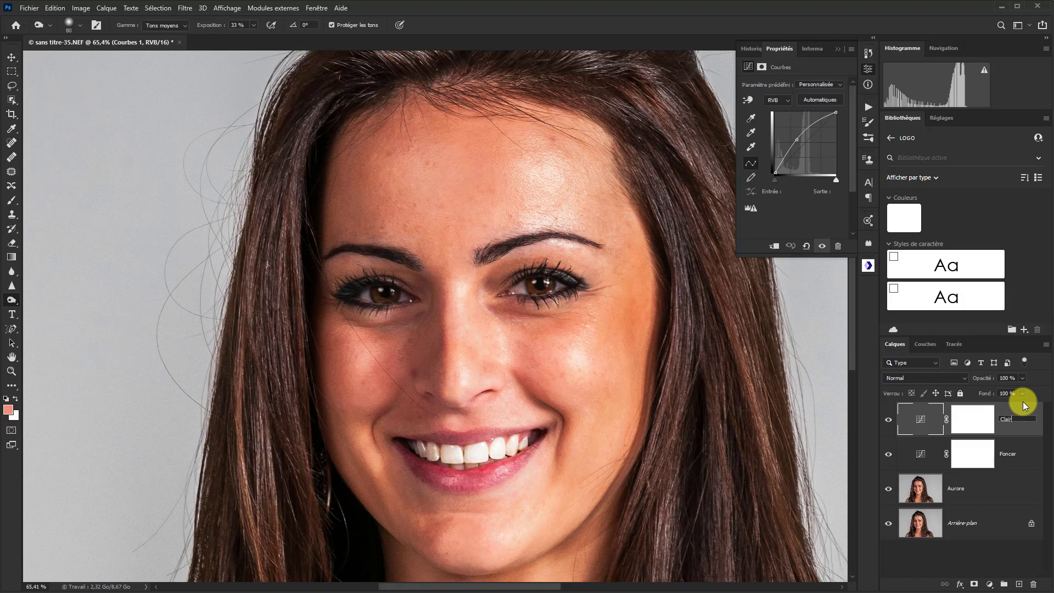
pyautogui.press('Return')
# Invert the Foncer and Clair masks to black, then select both layers.
pyautogui.click(974, 455)
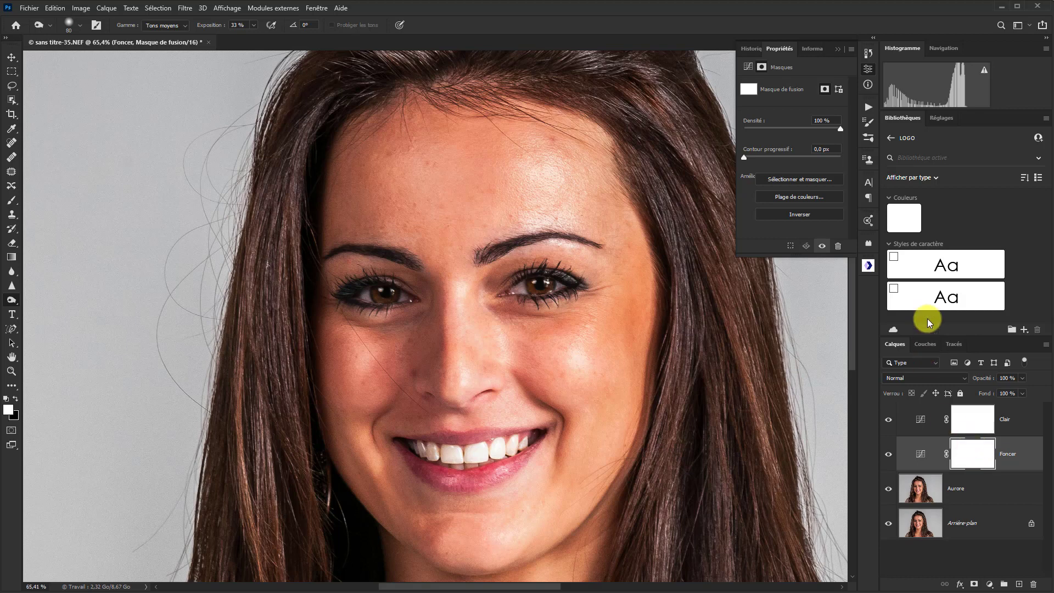
pyautogui.click(796, 215)
pyautogui.click(946, 421)
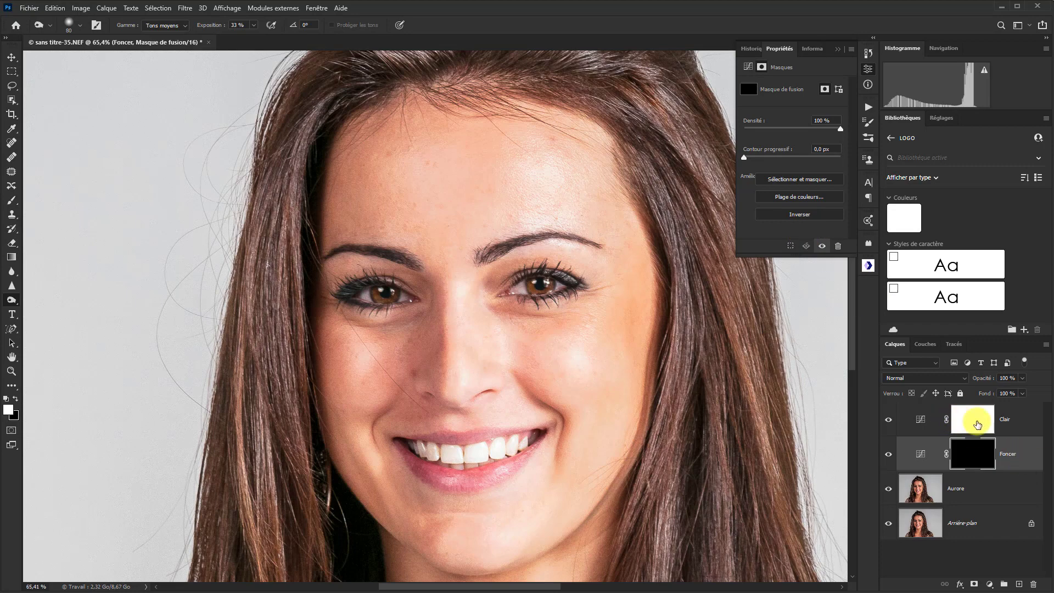
pyautogui.click(946, 420)
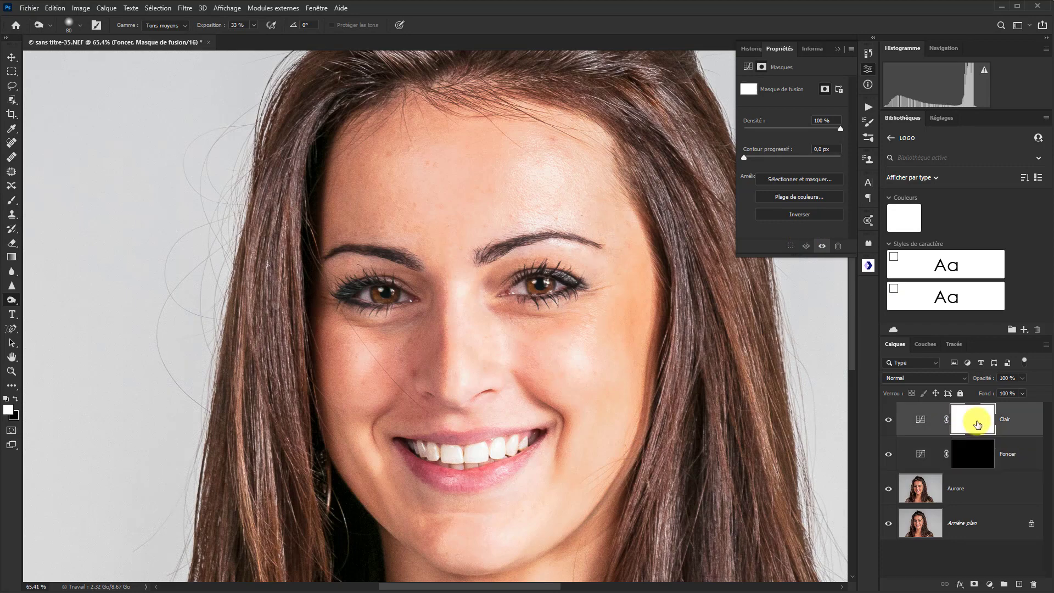
pyautogui.click(806, 214)
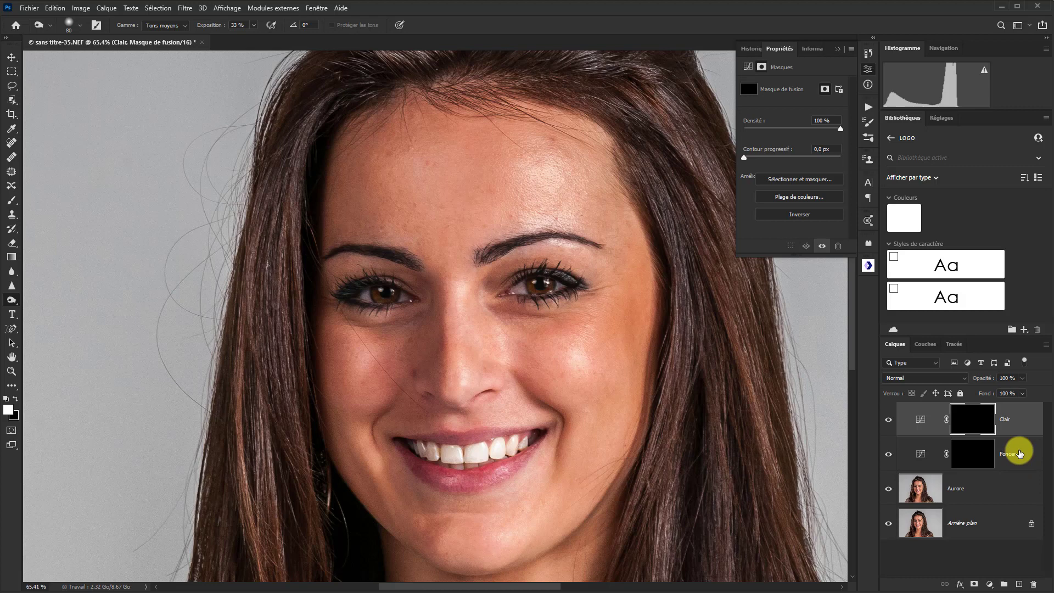
pyautogui.keyDown('shift'); pyautogui.click(1020, 453); pyautogui.keyUp('shift')
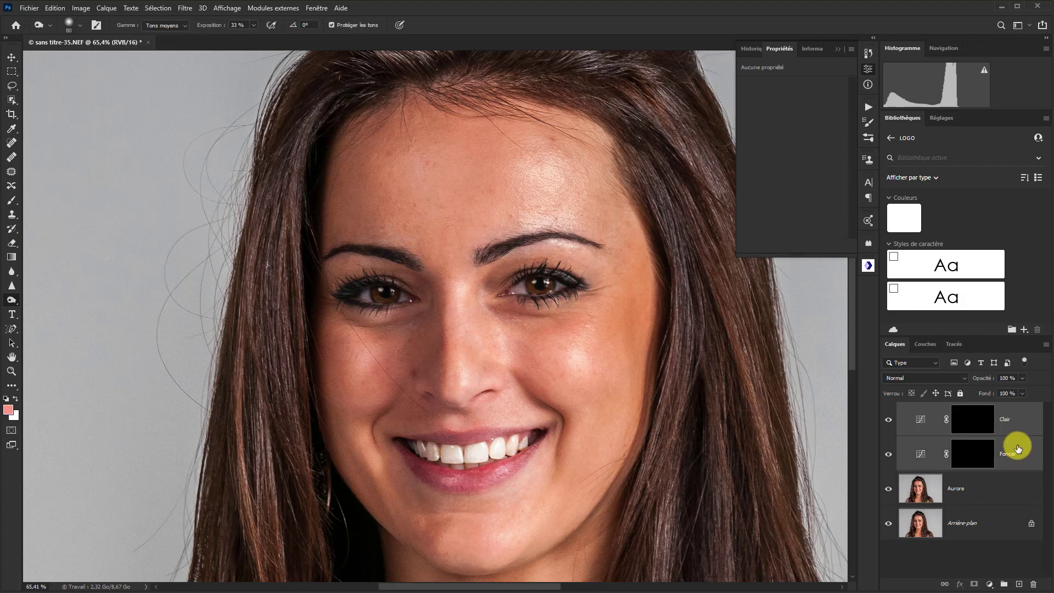
# Group Clair and Foncer into a new group named Dodge and Burn and expand it.
pyautogui.rightClick(1018, 449)
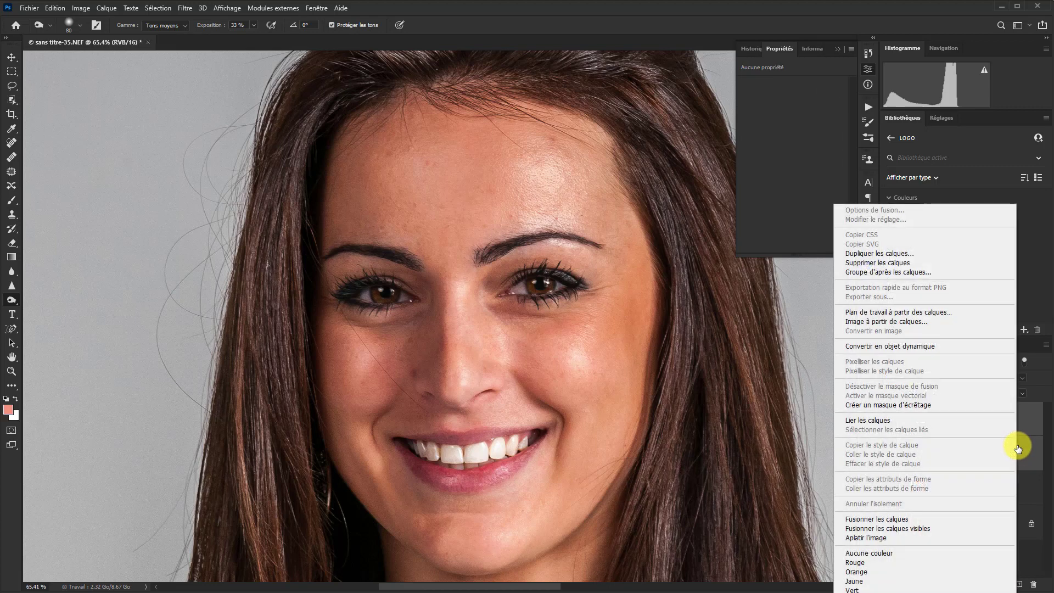
pyautogui.click(855, 271)
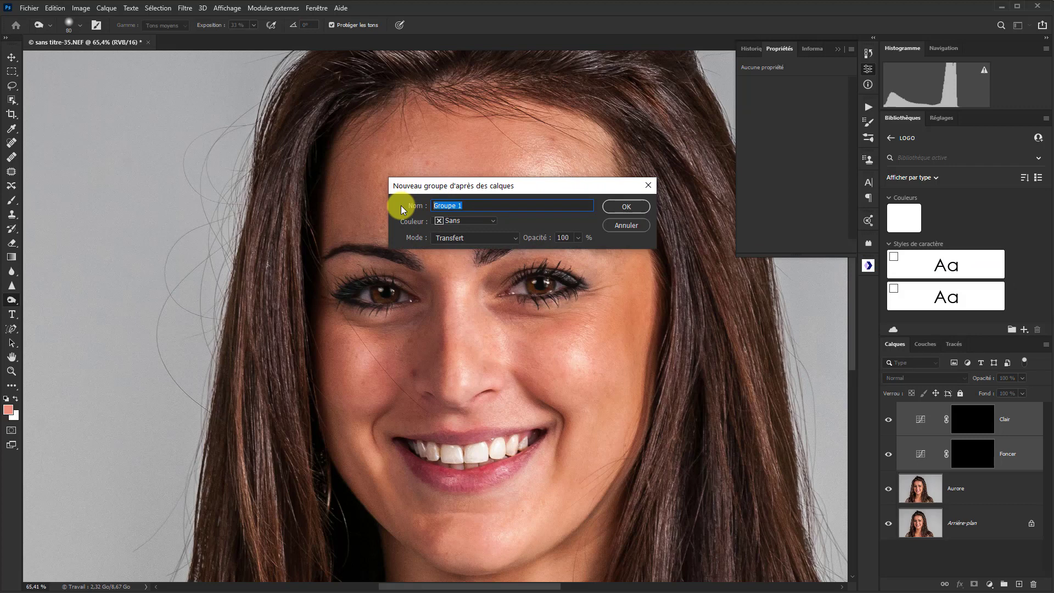
pyautogui.write('Dodge and ')
pyautogui.write('Burn')
pyautogui.click(638, 207)
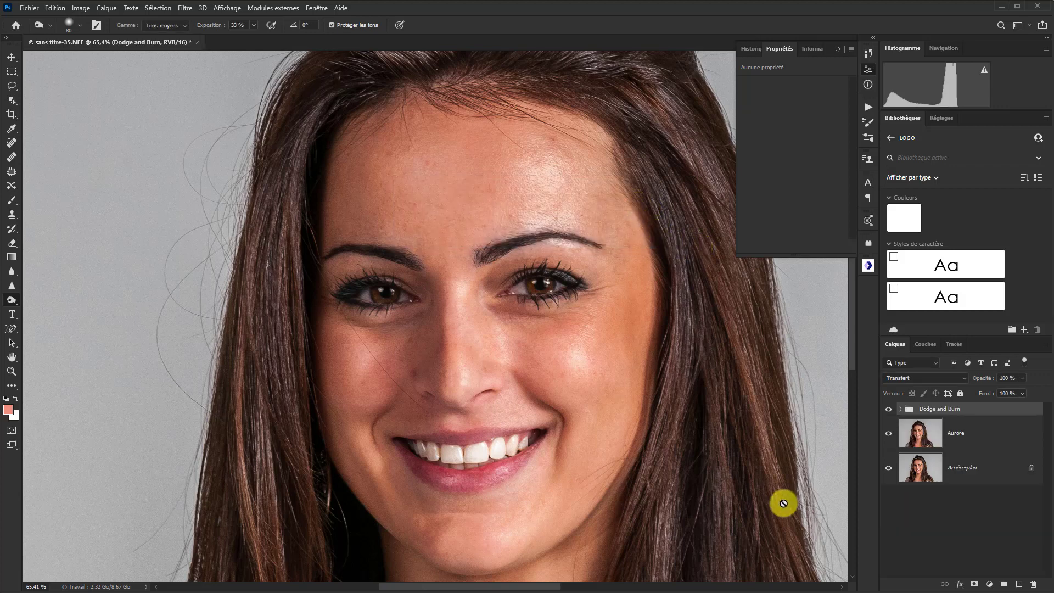
pyautogui.click(900, 411)
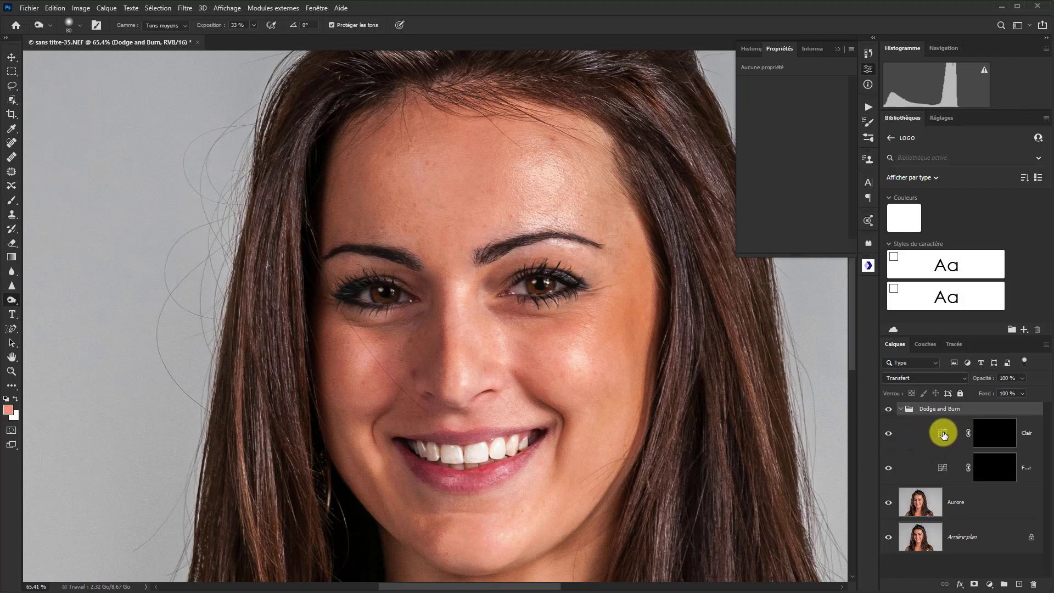
pyautogui.click(943, 435)
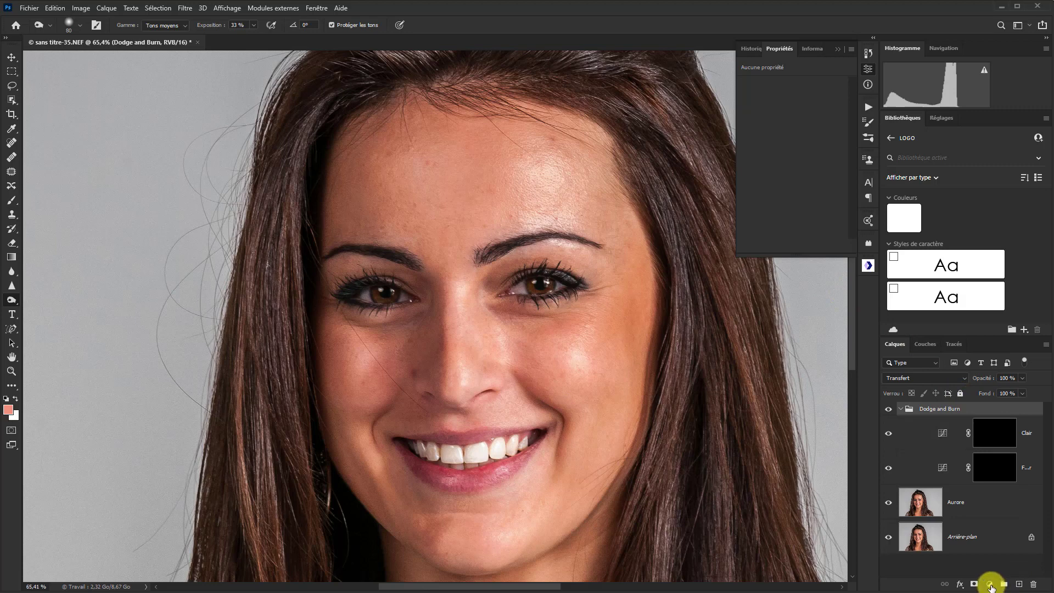
# Add a Solid Color fill layer with H 0, S 0, L 50, giving neutral grey 808080.
pyautogui.click(991, 585)
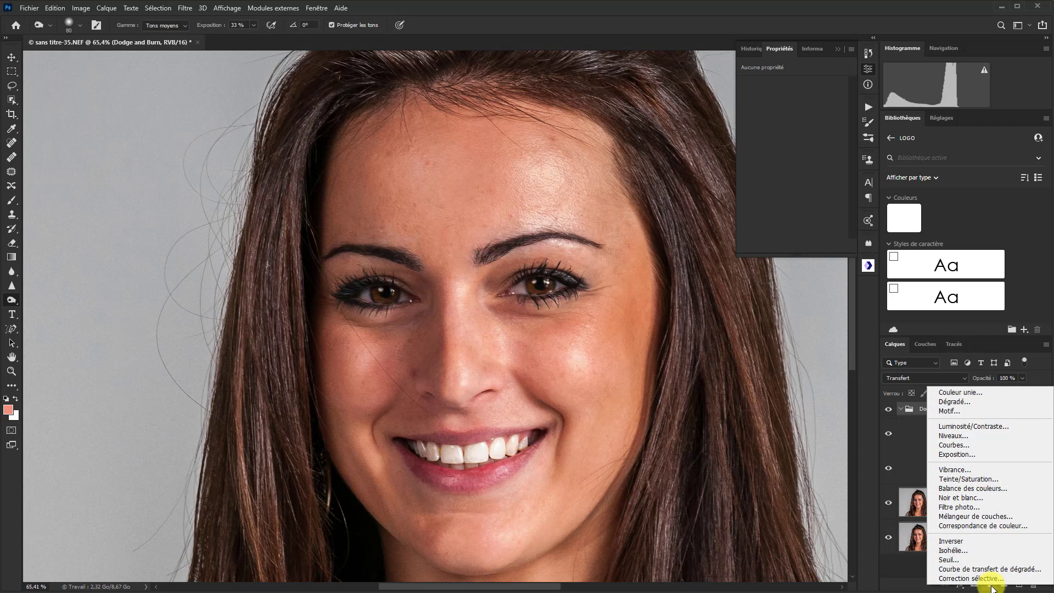
pyautogui.click(960, 392)
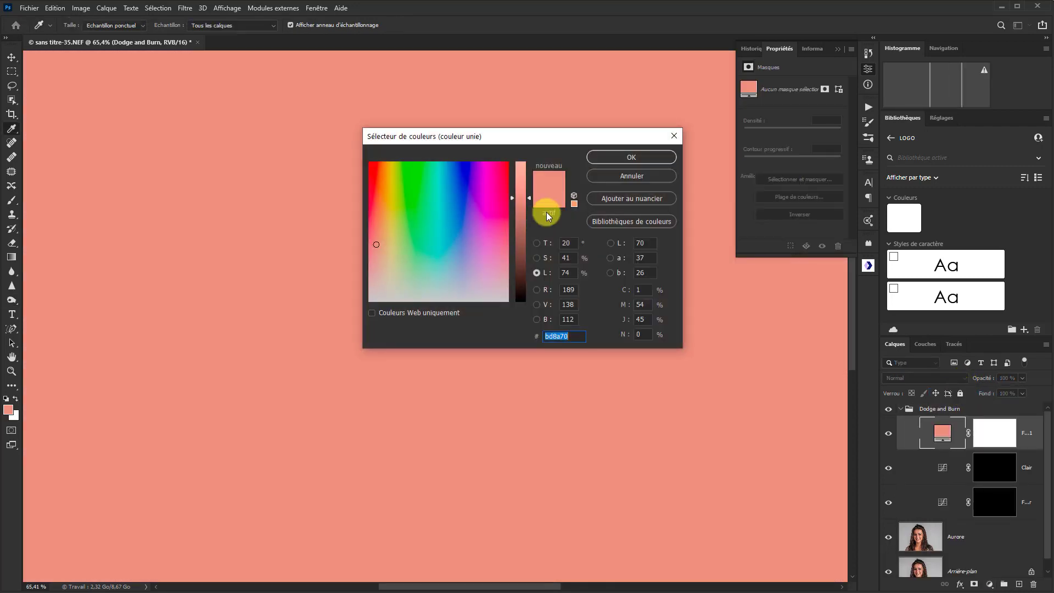
pyautogui.click(568, 243)
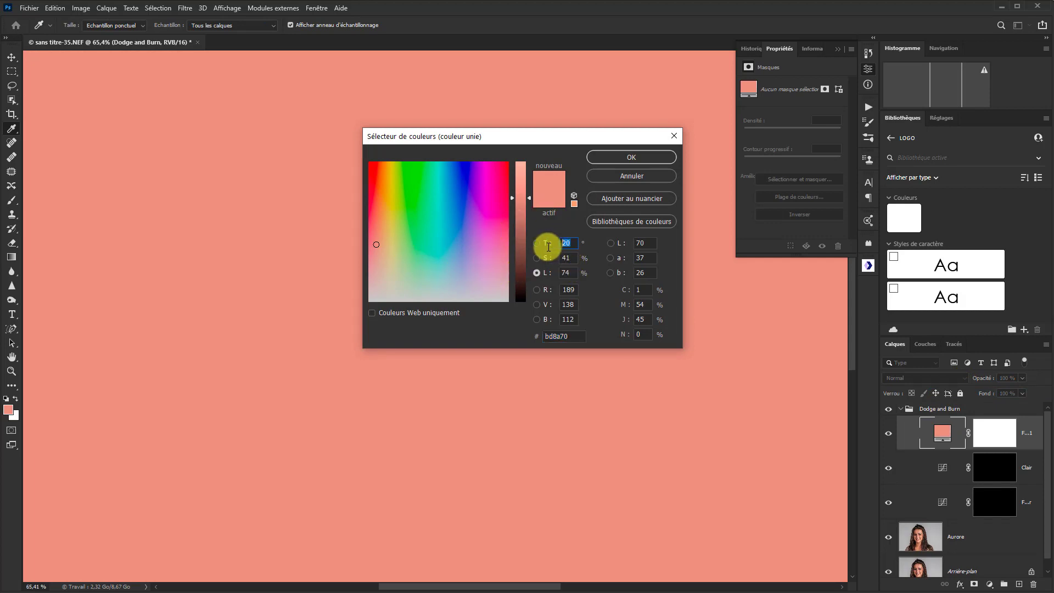
pyautogui.write('0')
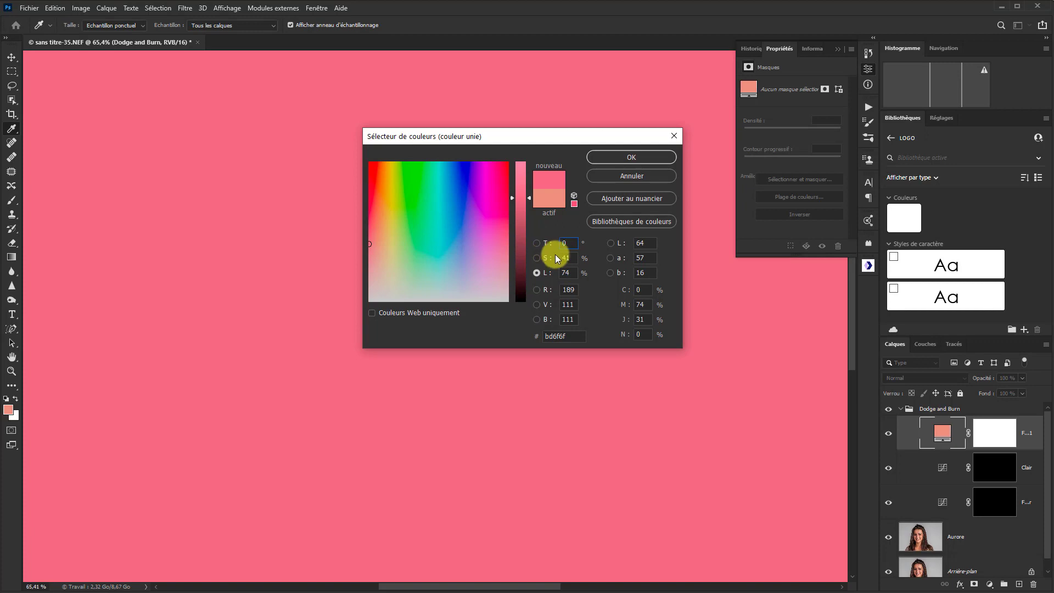
pyautogui.press('Tab')
pyautogui.write('0')
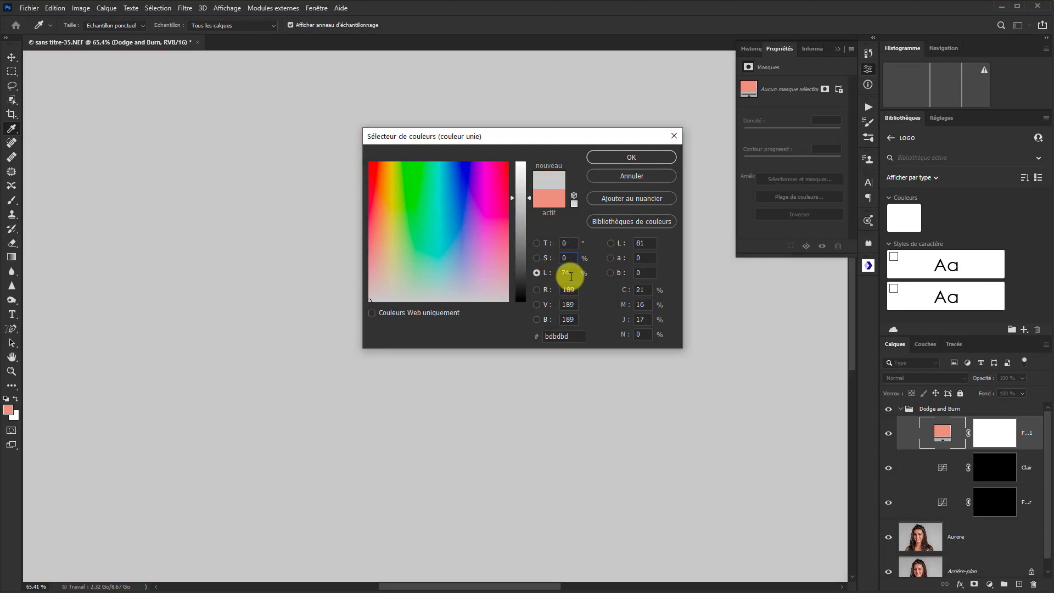
pyautogui.press('Tab')
pyautogui.write('50')
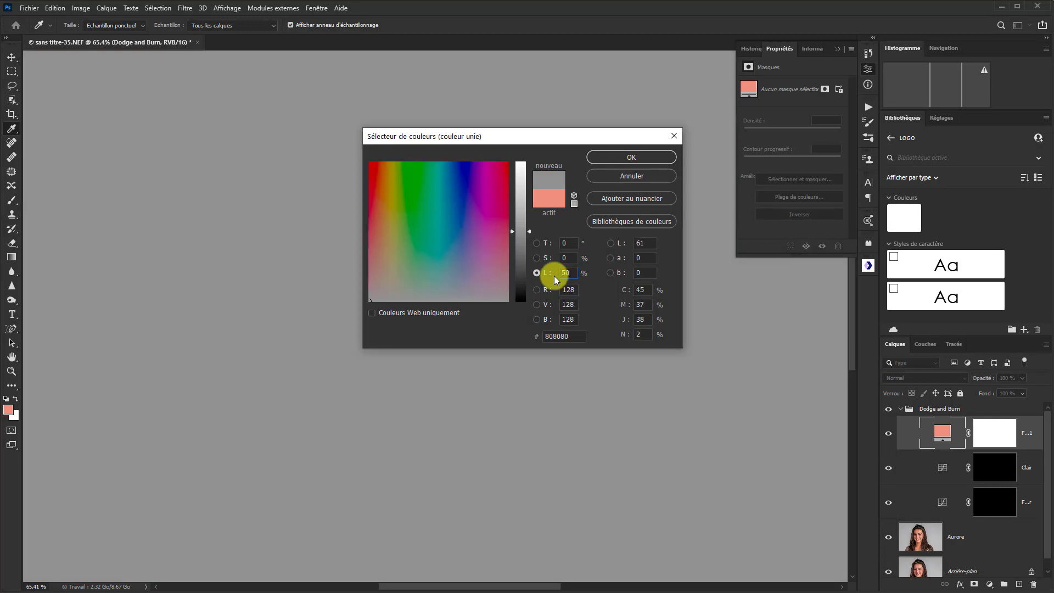
pyautogui.click(633, 155)
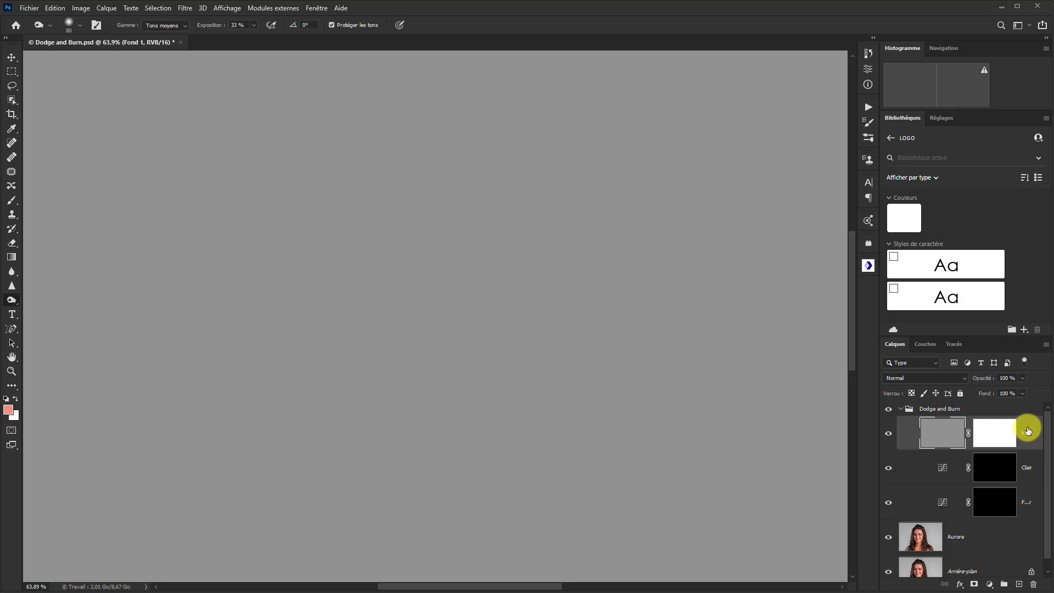
# Drag Fond 1 above the Dodge and Burn group and set its blend mode to Couleur.
pyautogui.moveTo(1028, 426)
pyautogui.mouseDown()
pyautogui.moveTo(1026, 405)
pyautogui.moveTo(1017, 405)
pyautogui.mouseUp()
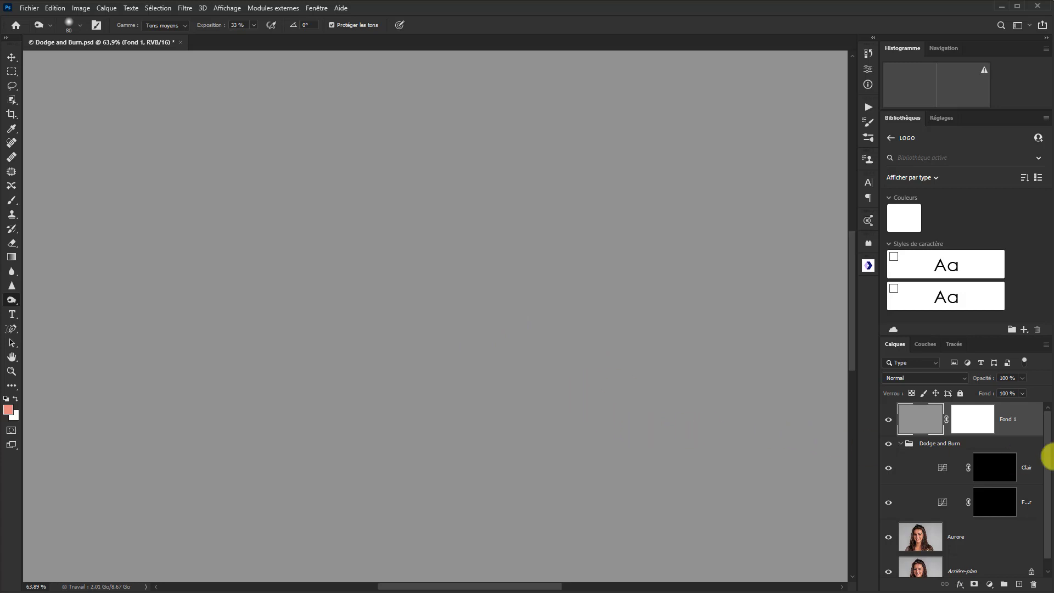
pyautogui.click(966, 379)
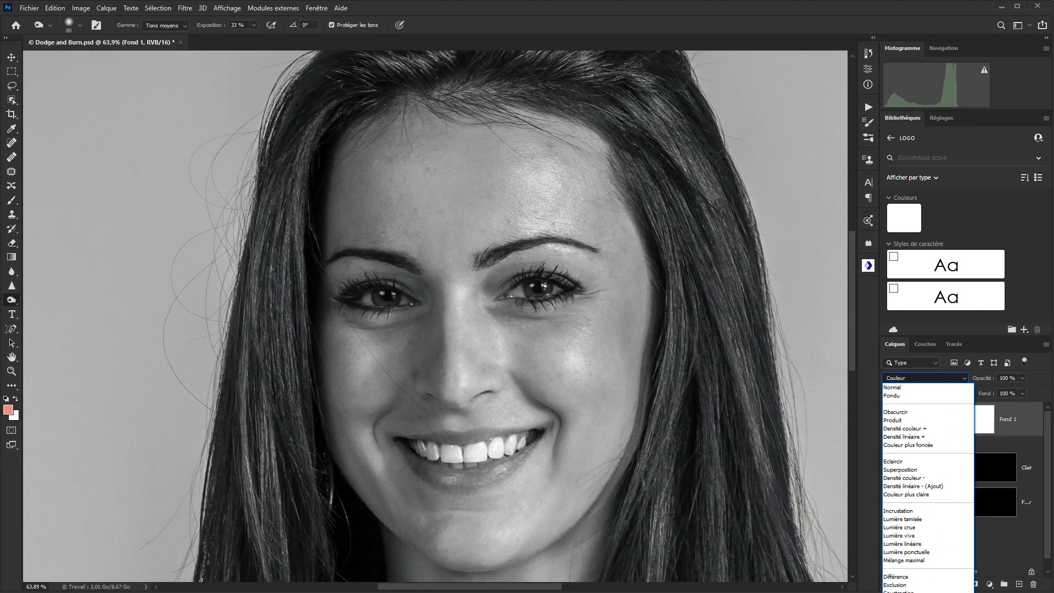
pyautogui.press('Return')
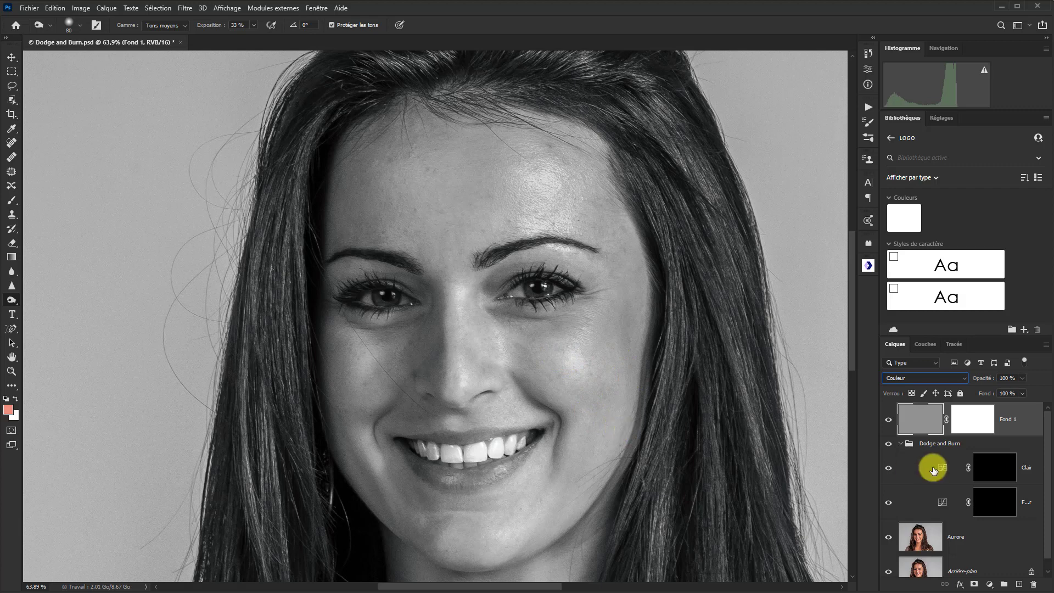
pyautogui.click(906, 431)
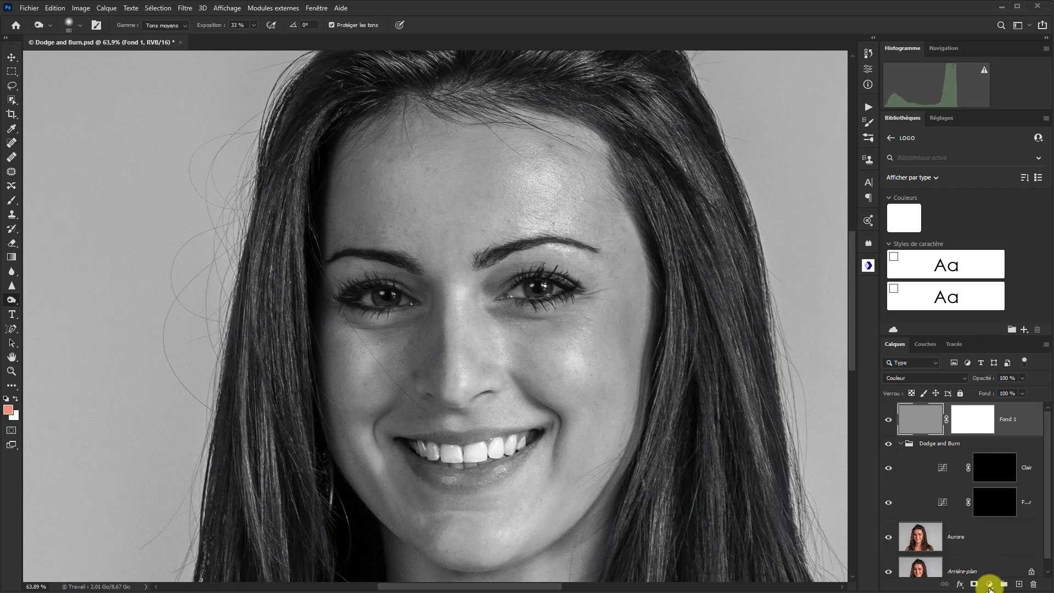
# Add a Négatif 1 invert layer, brush across the teeth, and select Fond 1 too.
pyautogui.click(990, 585)
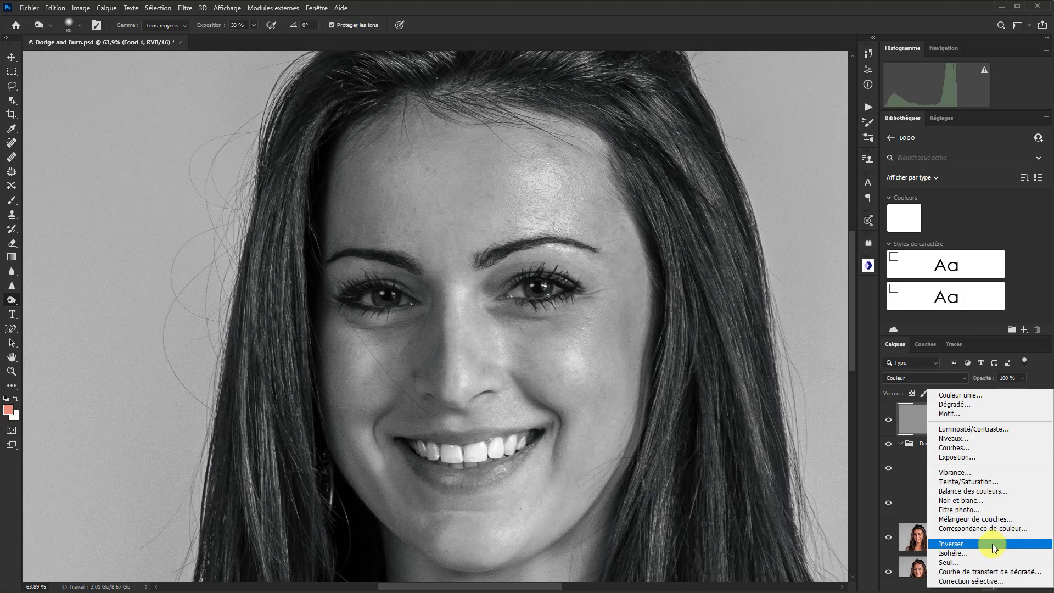
pyautogui.click(994, 547)
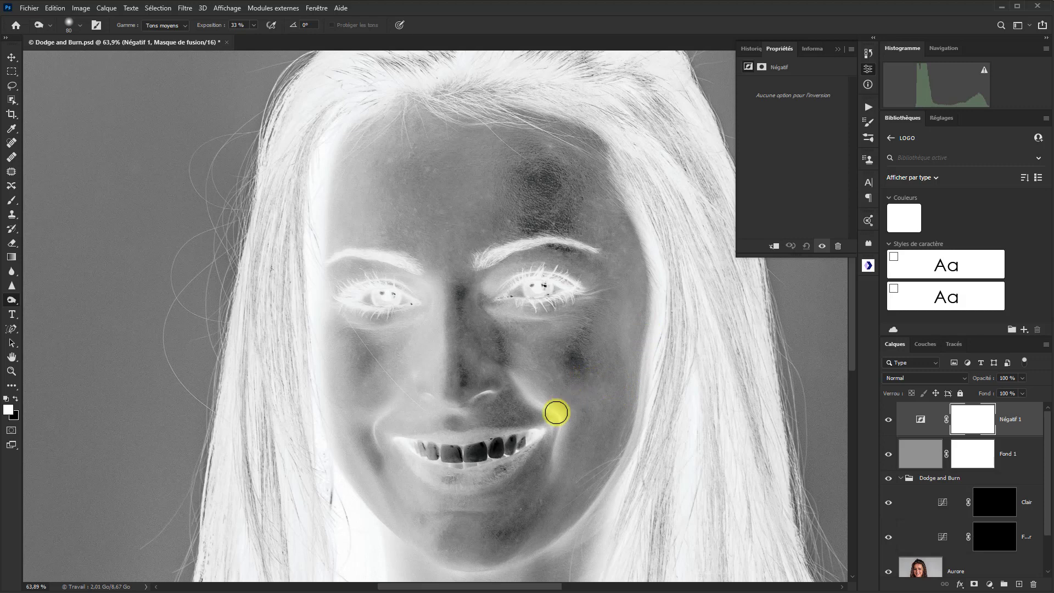
pyautogui.moveTo(436, 446); pyautogui.dragTo(520, 448)
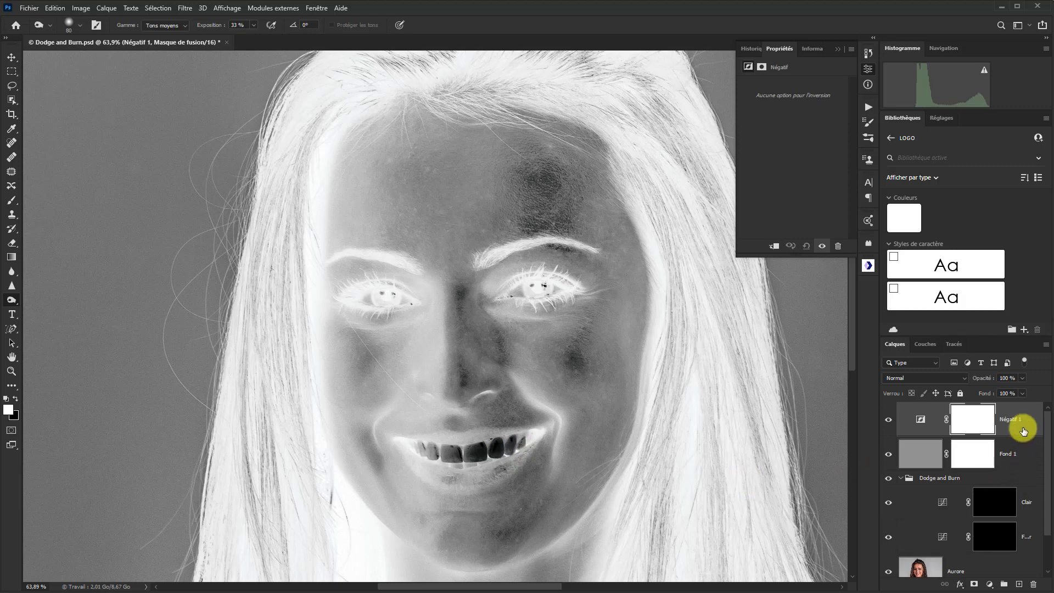
pyautogui.click(1025, 460)
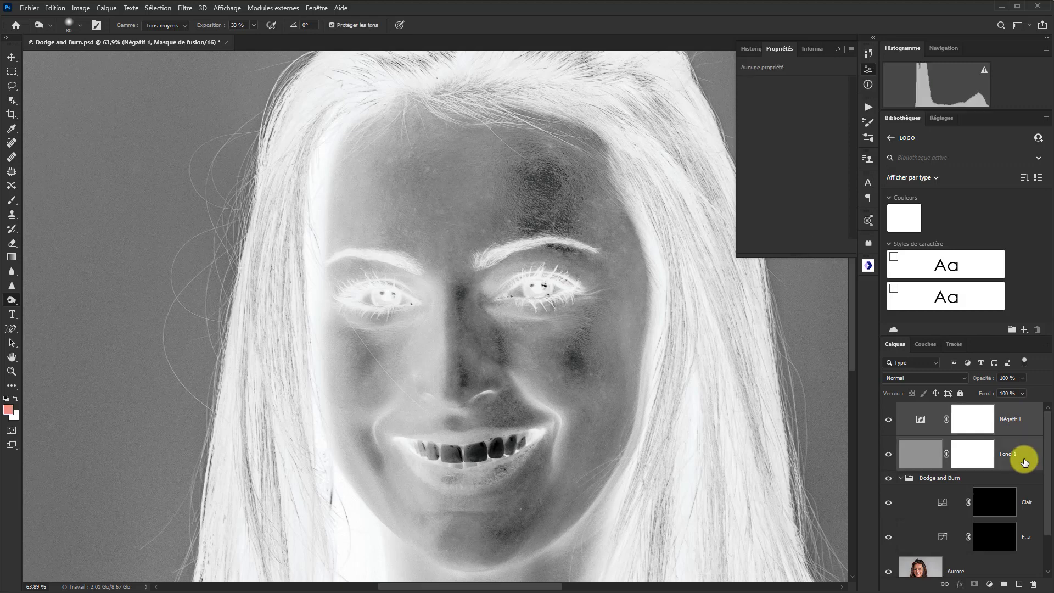
# Group the selected Négatif 1 and Fond 1 layers into a group named 'Contrôle'.
pyautogui.rightClick(1022, 436)
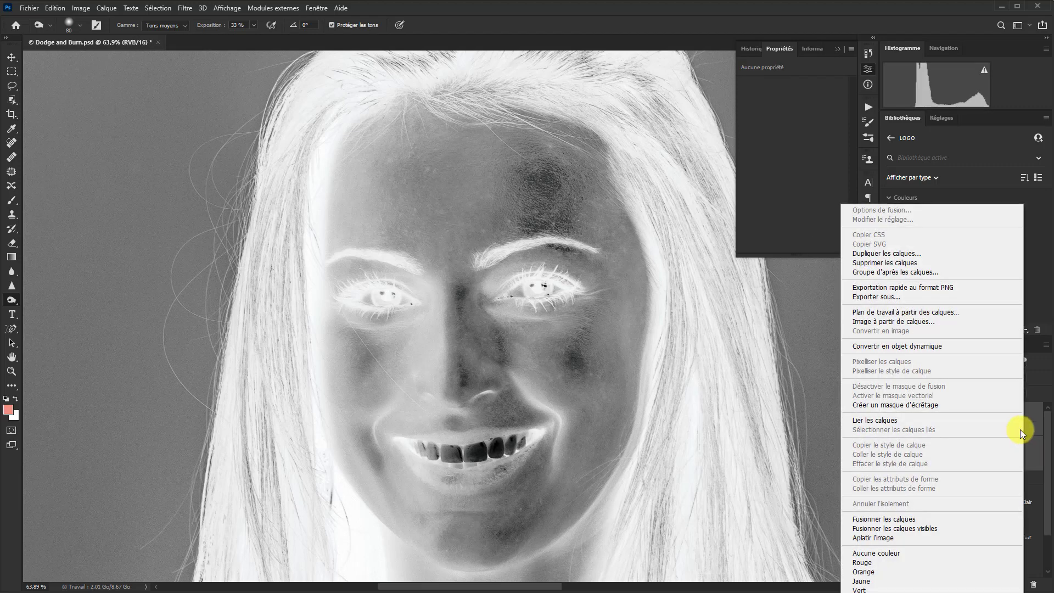
pyautogui.click(894, 272)
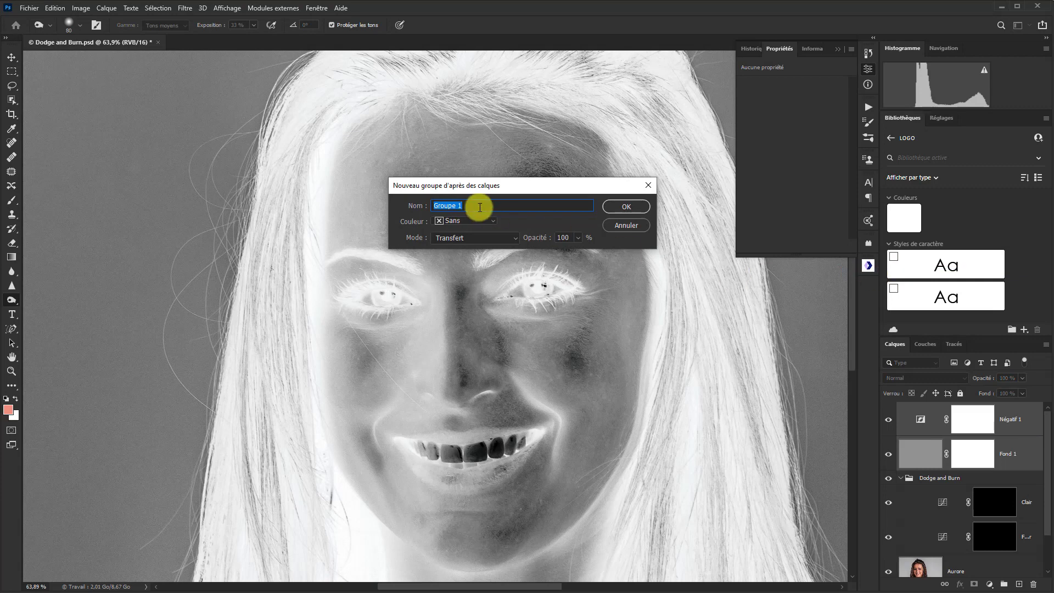
pyautogui.click(472, 208)
pyautogui.moveTo(472, 208); pyautogui.dragTo(415, 196)
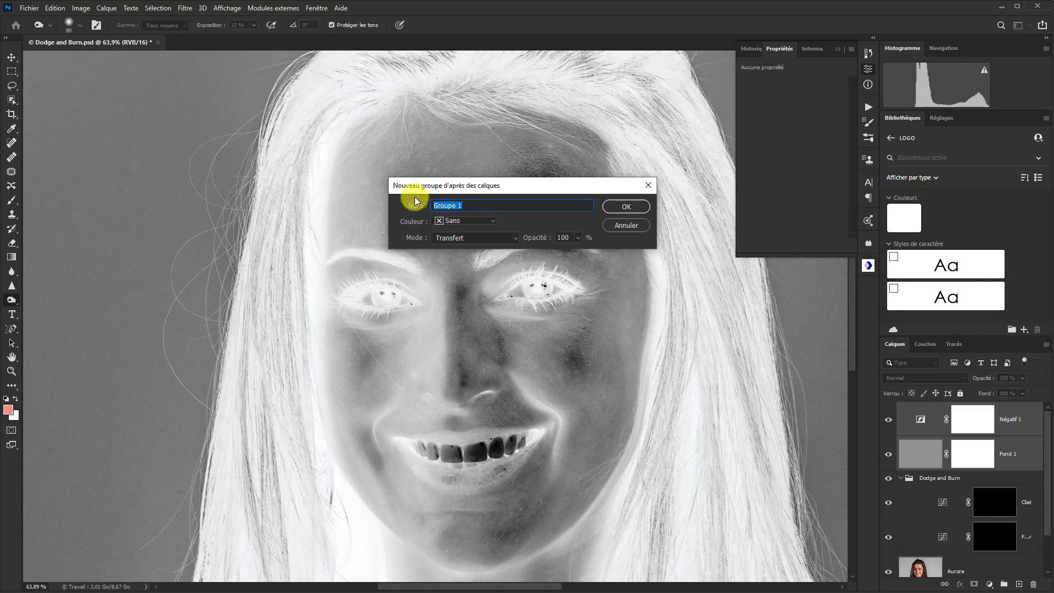
pyautogui.write('Contr')
pyautogui.write('ô')
pyautogui.write('le')
pyautogui.click(637, 212)
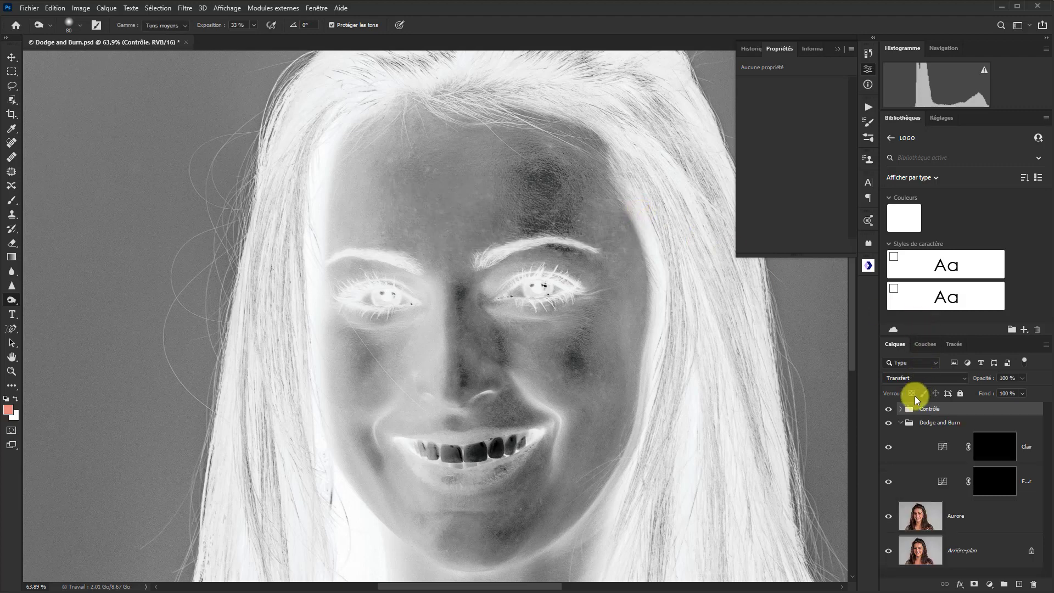
# Toggle the Contrôle group's visibility, expand it, and hide the Négatif 1 layer.
pyautogui.click(889, 409)
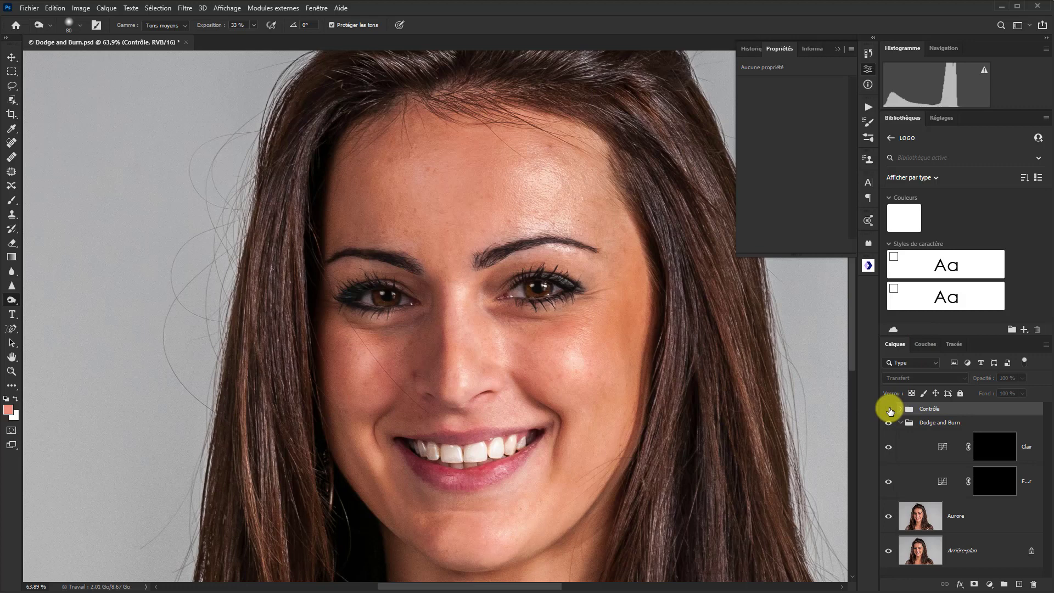
pyautogui.click(889, 409)
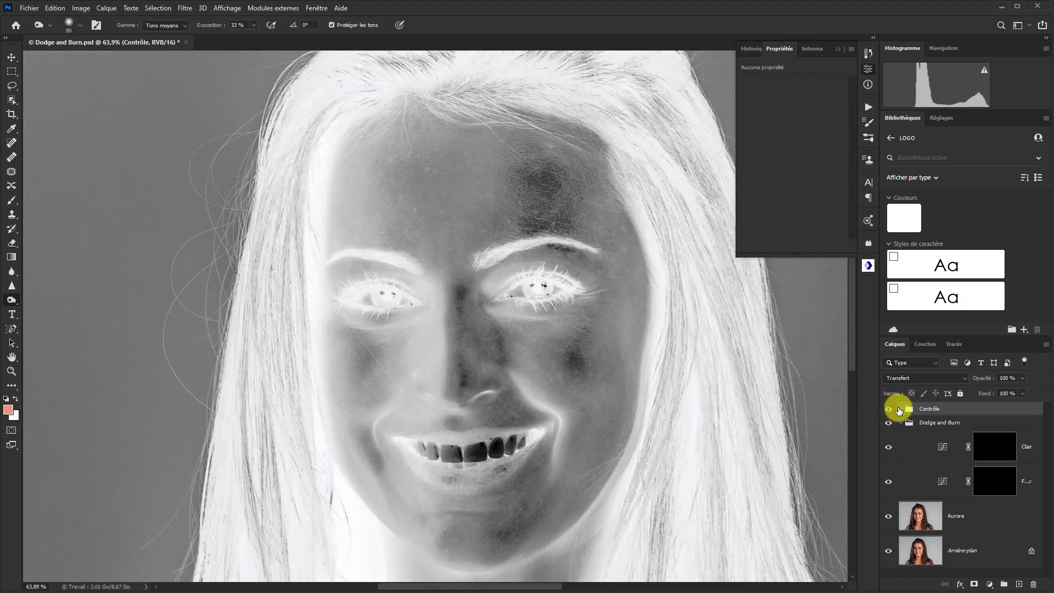
pyautogui.click(900, 410)
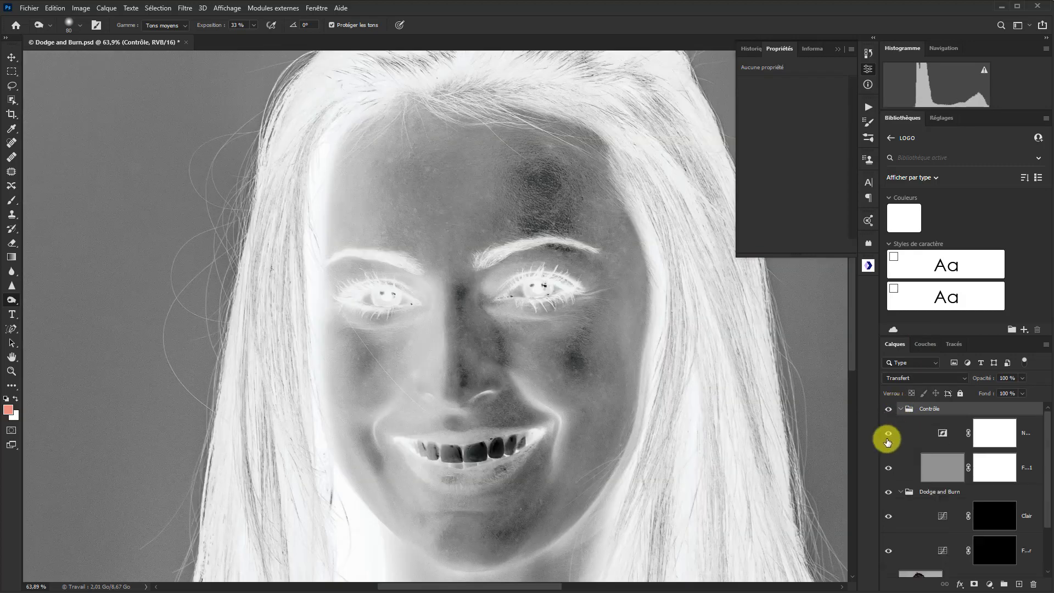
pyautogui.click(888, 435)
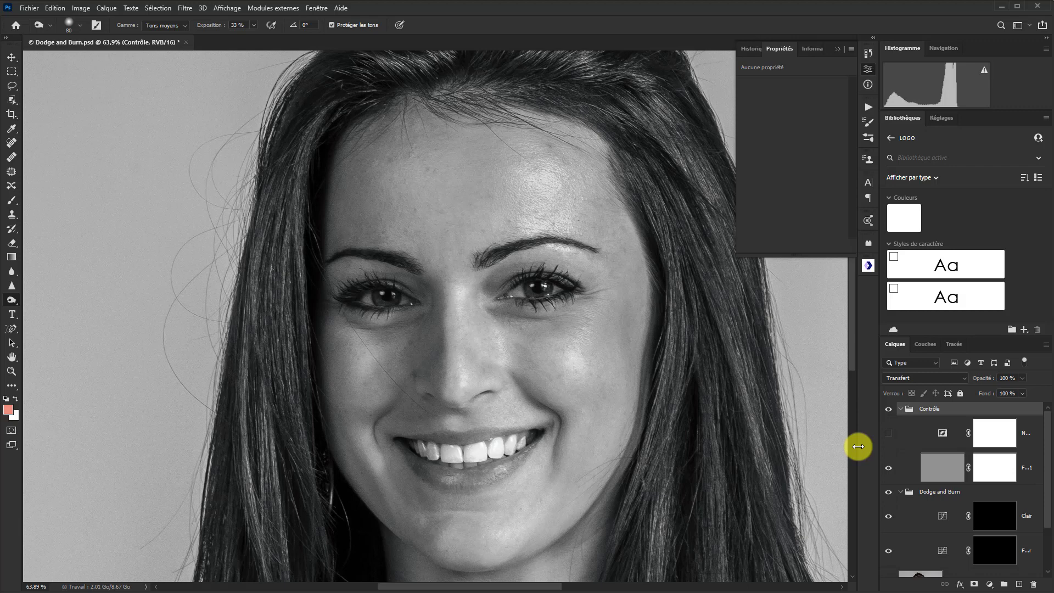
# Collapse the floating Propriétés panel and target the Clair layer's mask.
pyautogui.click(837, 48)
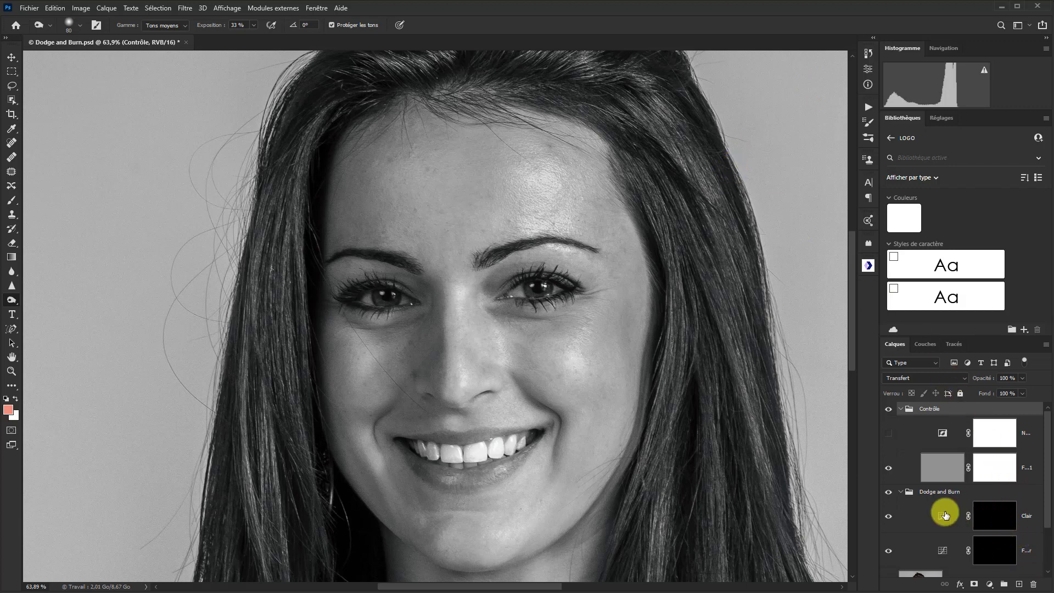
pyautogui.click(1031, 526)
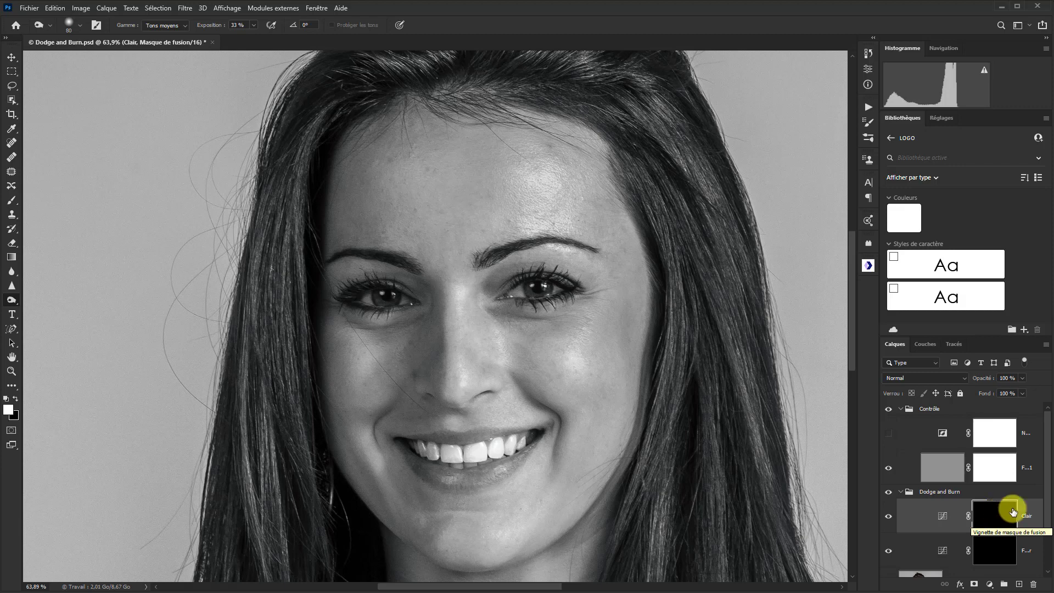
# Return to the Clair mask and make a light brightening stroke across the teeth.
pyautogui.click(1031, 555)
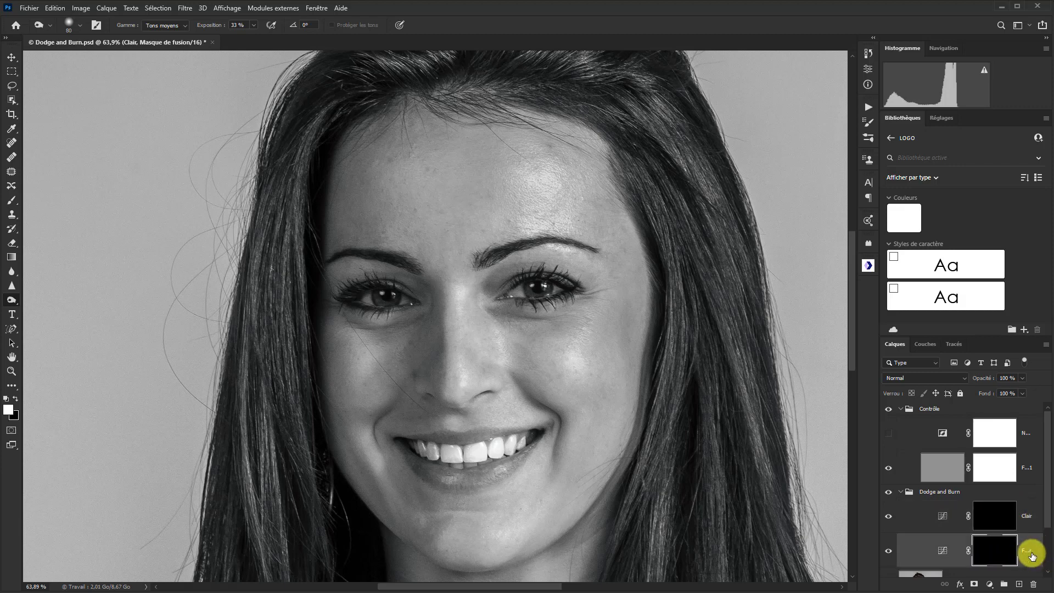
pyautogui.click(1032, 520)
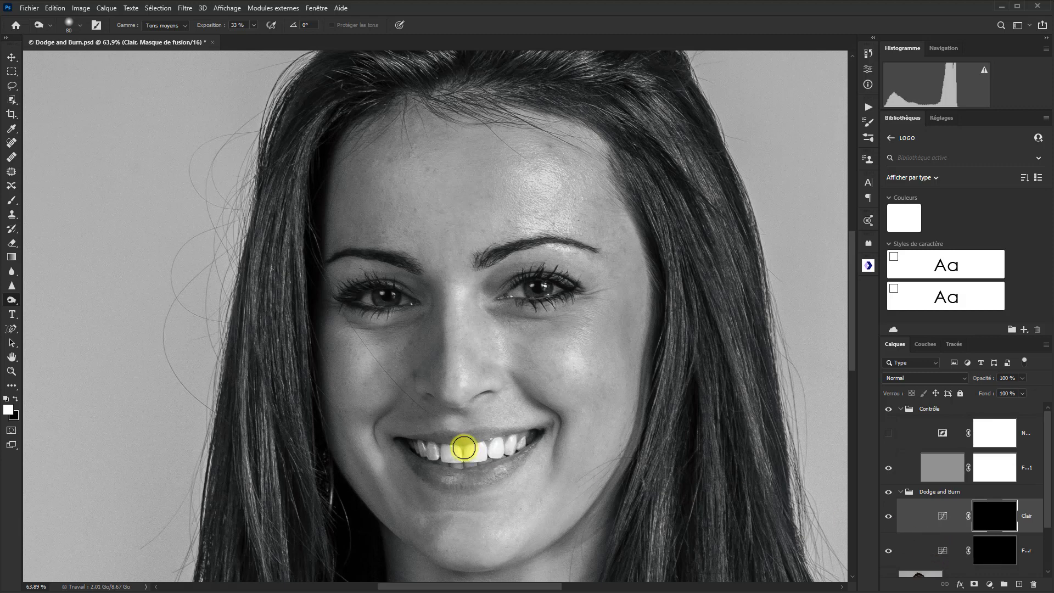
pyautogui.moveTo(464, 448); pyautogui.dragTo(489, 433)
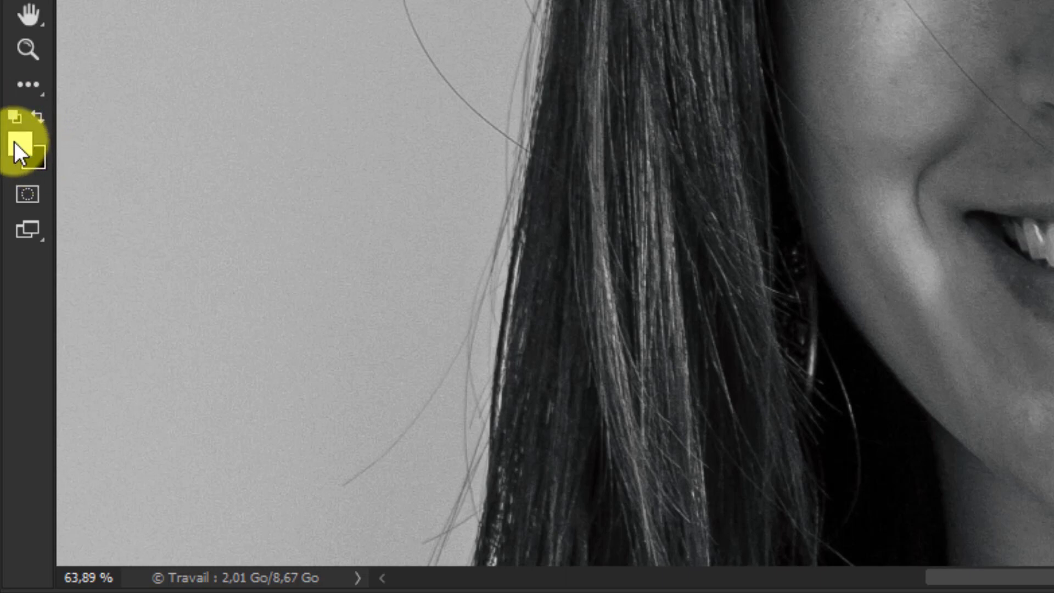
# Set a white brush to about 48 px, 5% hardness, 8% flow and 100% opacity.
pyautogui.press('x')
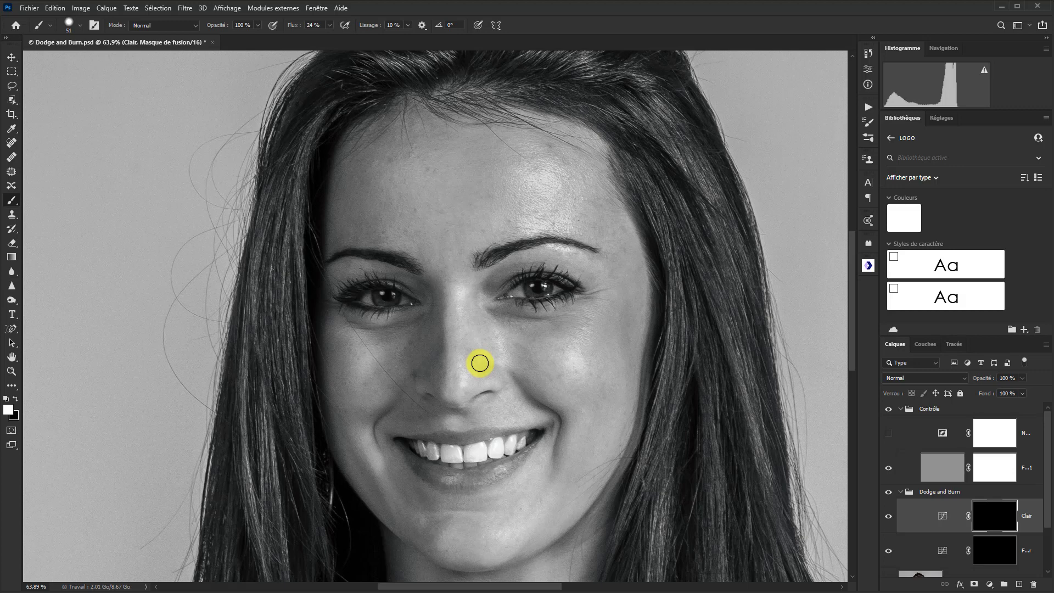
pyautogui.keyDown('alt'); pyautogui.rightClick(479, 363); pyautogui.keyUp('alt')
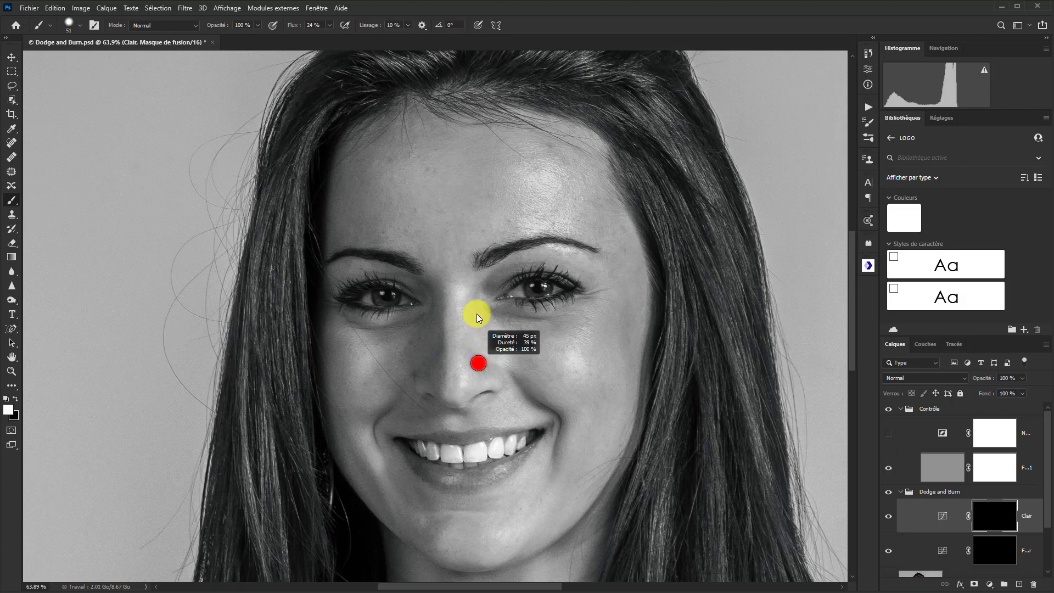
pyautogui.moveTo(478, 297); pyautogui.dragTo(473, 216)
pyautogui.moveTo(472, 226); pyautogui.dragTo(472, 226)
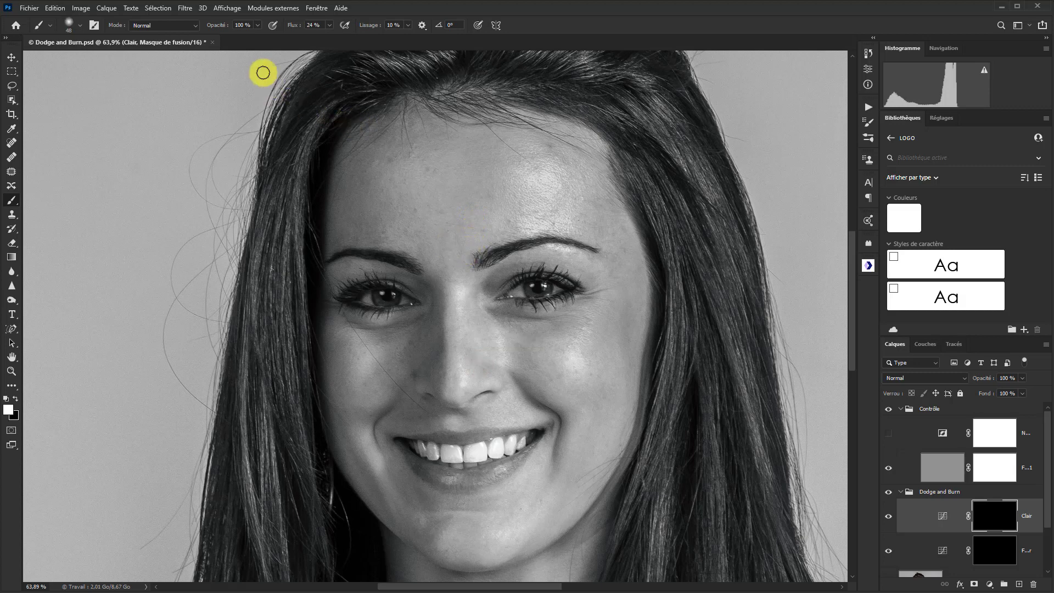
pyautogui.click(330, 24)
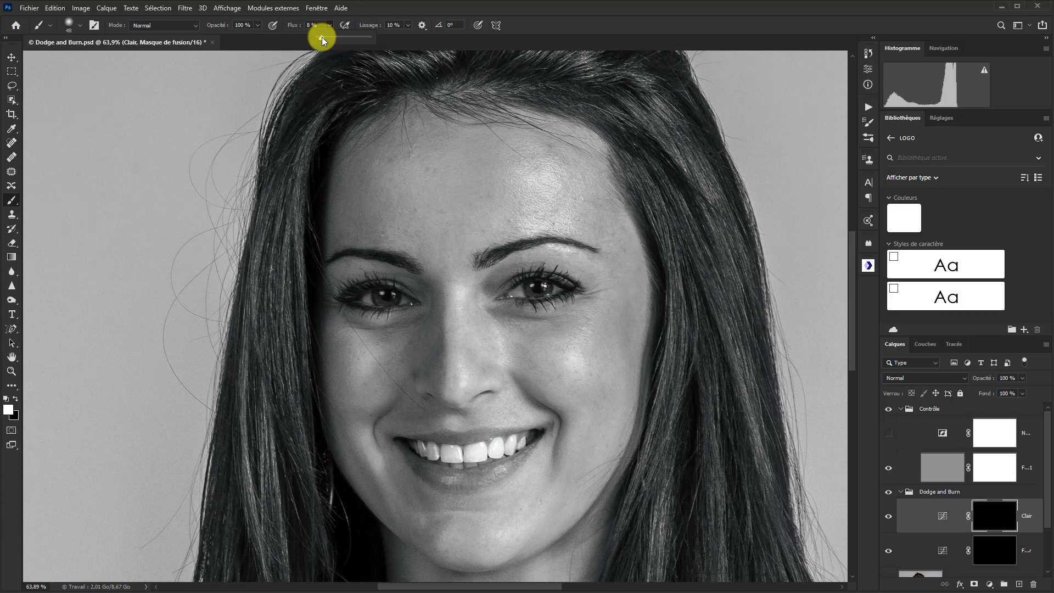
pyautogui.click(250, 24)
pyautogui.press('Return')
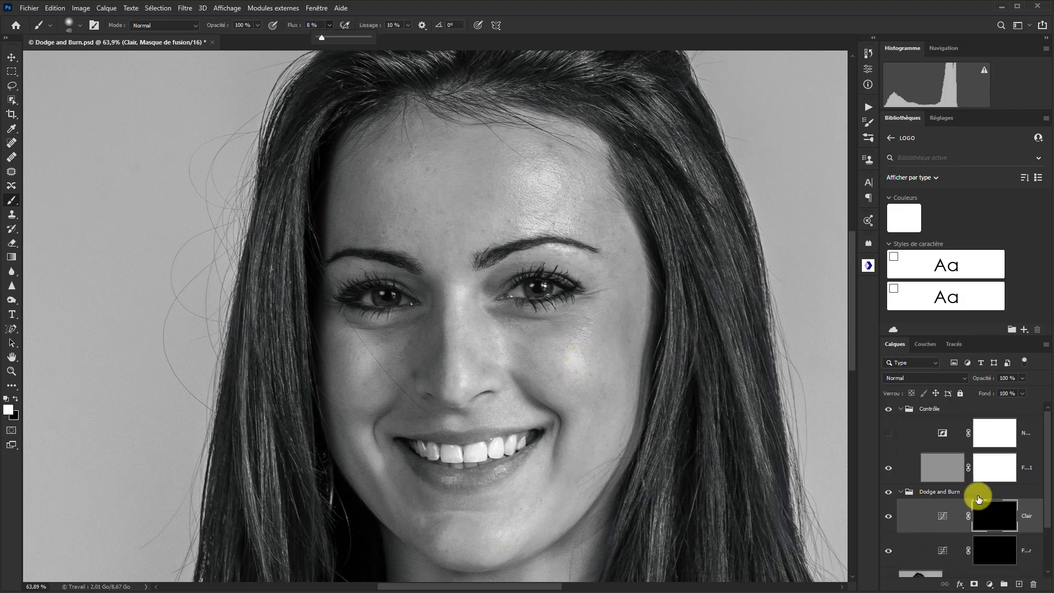
# On the Foncer mask, paint soft burn strokes on the cheek, chin and forehead down to the eyebrow.
pyautogui.click(1027, 556)
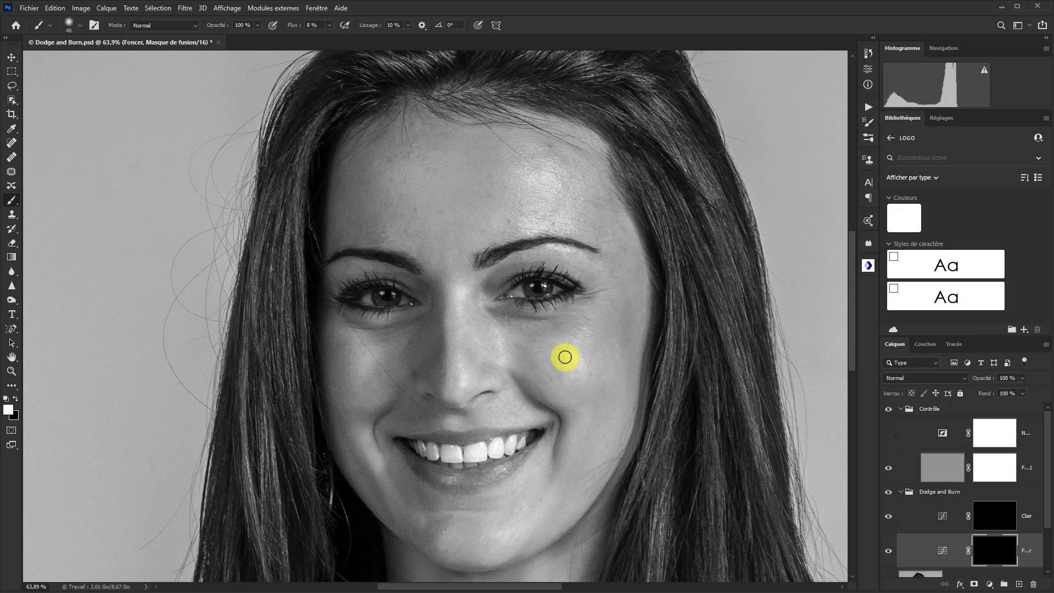
pyautogui.moveTo(567, 359)
pyautogui.mouseDown()
pyautogui.moveTo(578, 353)
pyautogui.moveTo(576, 381)
pyautogui.moveTo(569, 357)
pyautogui.moveTo(571, 369)
pyautogui.moveTo(579, 360)
pyautogui.moveTo(567, 369)
pyautogui.moveTo(579, 360)
pyautogui.moveTo(612, 401)
pyautogui.moveTo(579, 416)
pyautogui.moveTo(576, 395)
pyautogui.mouseUp()
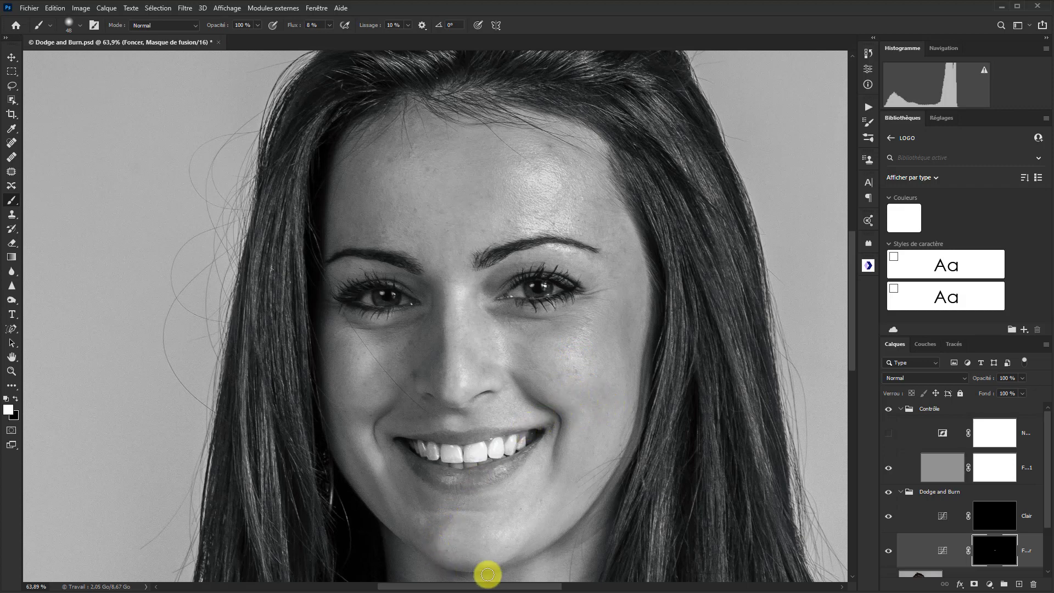
pyautogui.moveTo(442, 543)
pyautogui.mouseDown()
pyautogui.moveTo(451, 535)
pyautogui.moveTo(455, 557)
pyautogui.moveTo(501, 556)
pyautogui.moveTo(487, 564)
pyautogui.moveTo(520, 544)
pyautogui.moveTo(491, 563)
pyautogui.moveTo(494, 542)
pyautogui.moveTo(509, 535)
pyautogui.moveTo(454, 533)
pyautogui.moveTo(468, 534)
pyautogui.mouseUp()
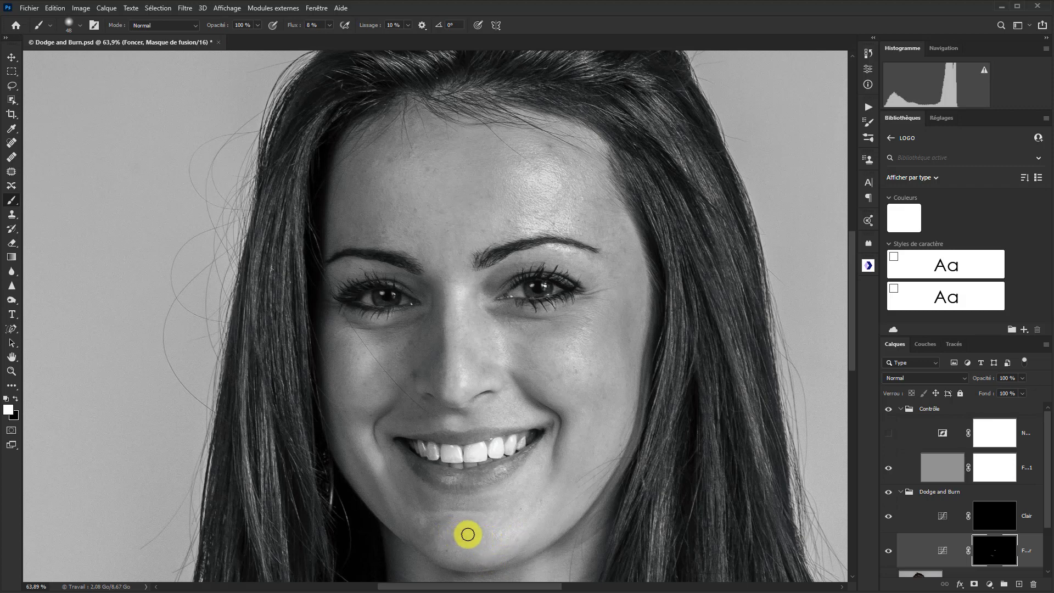
pyautogui.moveTo(565, 186)
pyautogui.mouseDown()
pyautogui.moveTo(527, 167)
pyautogui.moveTo(519, 178)
pyautogui.moveTo(537, 181)
pyautogui.moveTo(520, 221)
pyautogui.moveTo(546, 226)
pyautogui.moveTo(532, 225)
pyautogui.moveTo(562, 219)
pyautogui.moveTo(527, 226)
pyautogui.moveTo(553, 163)
pyautogui.moveTo(516, 179)
pyautogui.moveTo(521, 193)
pyautogui.mouseUp()
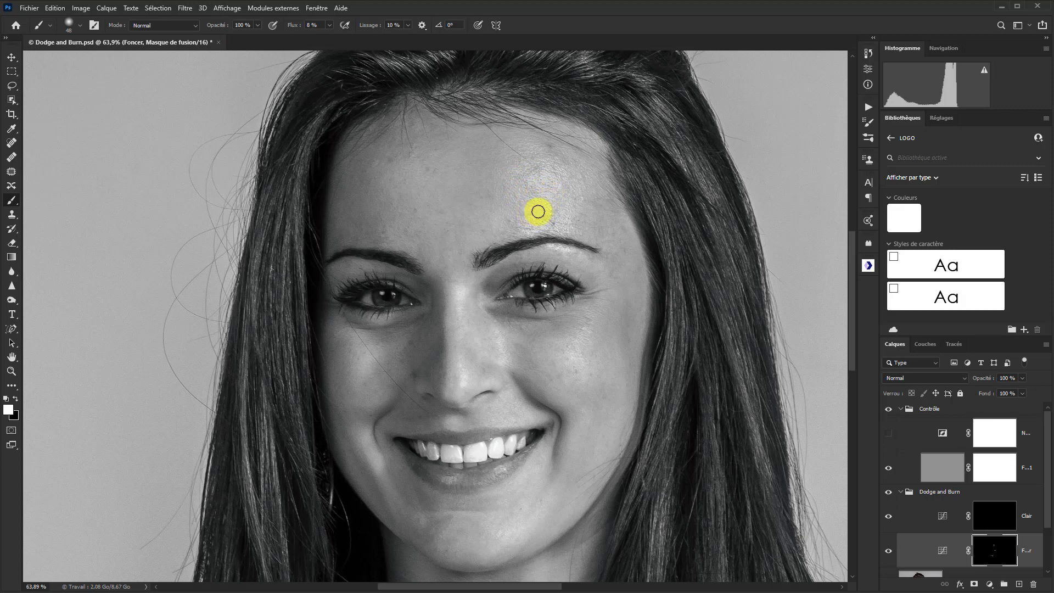
pyautogui.moveTo(524, 219)
pyautogui.mouseDown()
pyautogui.moveTo(541, 235)
pyautogui.moveTo(503, 207)
pyautogui.moveTo(561, 215)
pyautogui.mouseUp()
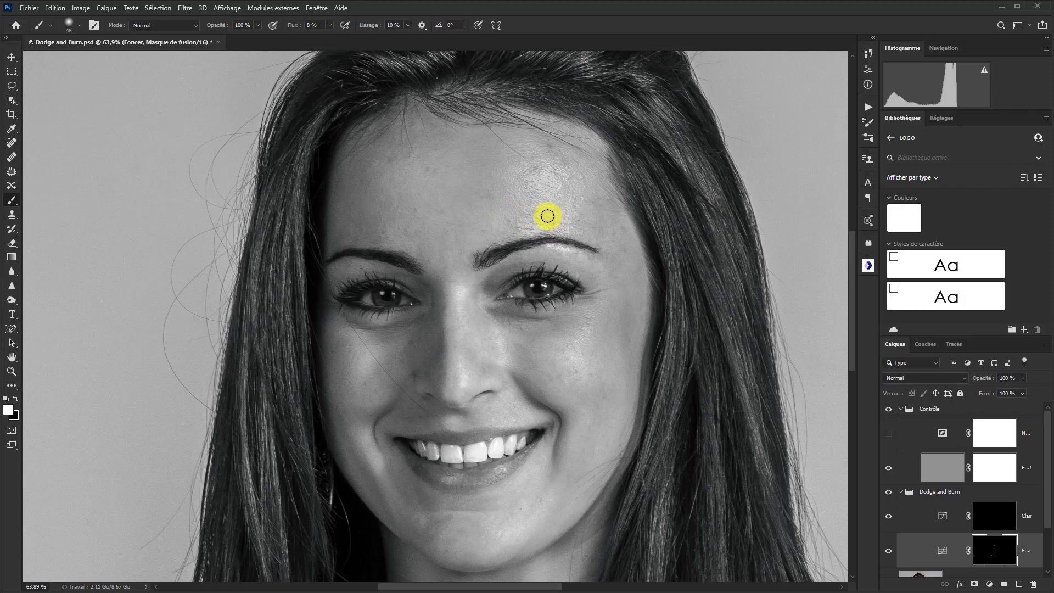
pyautogui.moveTo(537, 217); pyautogui.dragTo(549, 213)
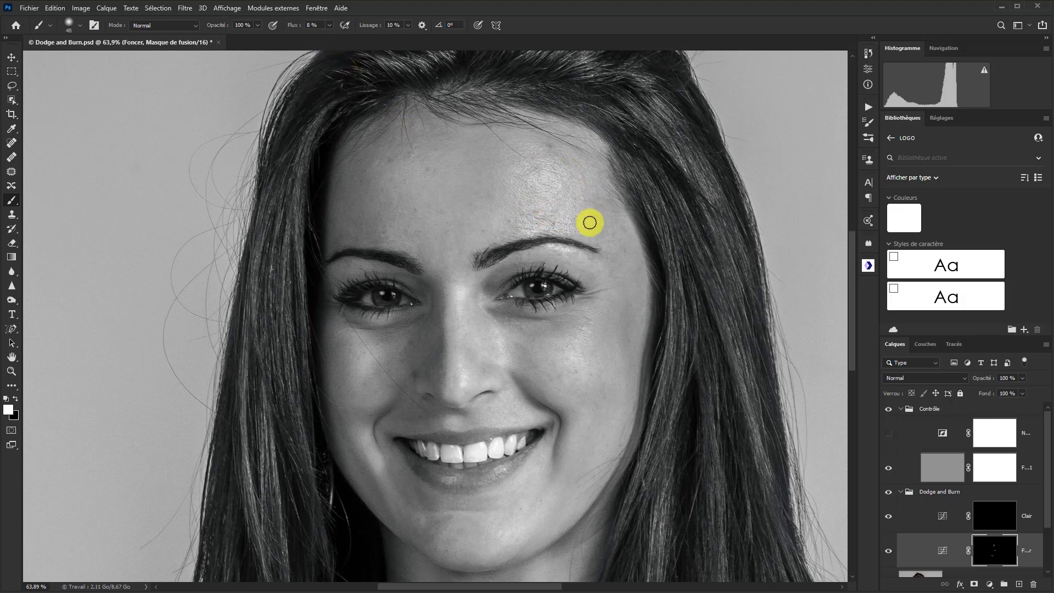
pyautogui.moveTo(549, 222)
pyautogui.mouseDown()
pyautogui.moveTo(522, 214)
pyautogui.moveTo(562, 209)
pyautogui.moveTo(530, 209)
pyautogui.mouseUp()
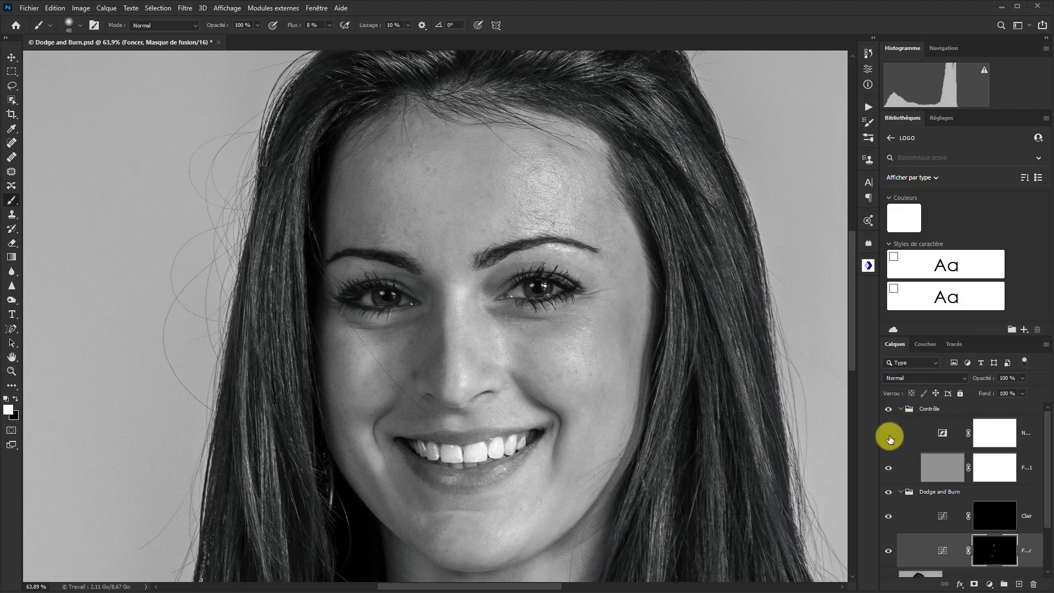
# Hide the grey check layer to view the colour result, then target the Clair mask.
pyautogui.moveTo(890, 439); pyautogui.dragTo(891, 468)
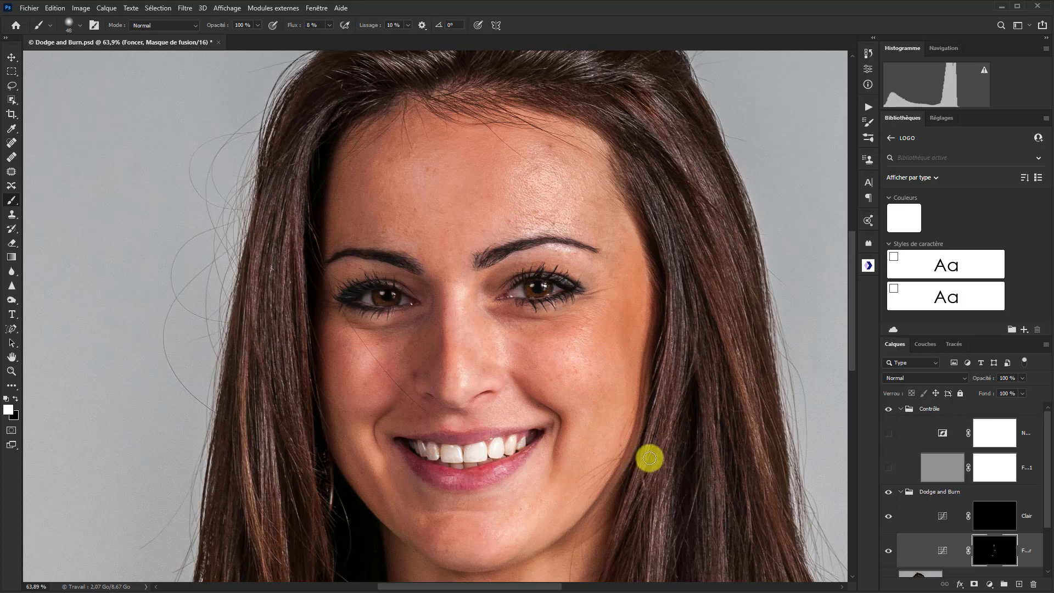
pyautogui.moveTo(649, 458)
pyautogui.mouseDown()
pyautogui.moveTo(577, 461)
pyautogui.moveTo(598, 399)
pyautogui.moveTo(383, 273)
pyautogui.moveTo(405, 235)
pyautogui.moveTo(379, 238)
pyautogui.moveTo(479, 283)
pyautogui.moveTo(413, 250)
pyautogui.moveTo(551, 299)
pyautogui.mouseUp()
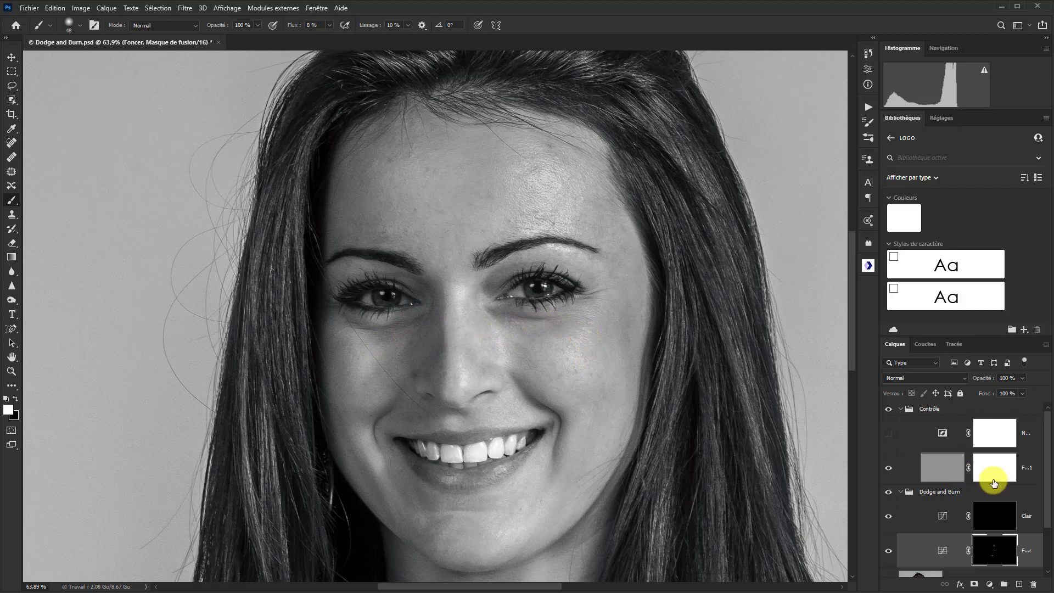
pyautogui.click(1032, 517)
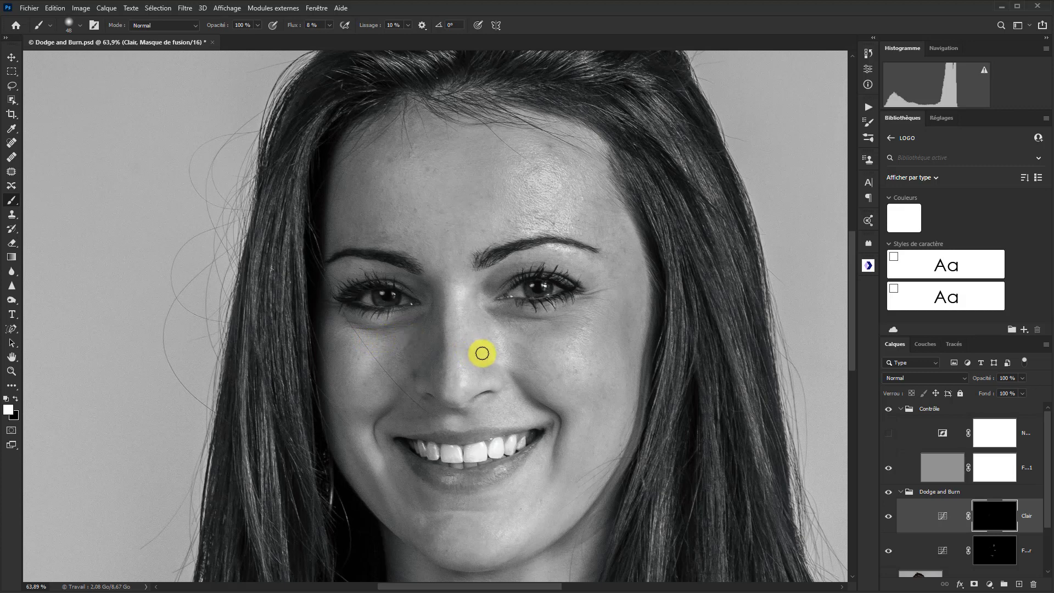
# Check brush size, then dodge under the eye, the nose bridge and the upper eyelid.
pyautogui.keyDown('alt'); pyautogui.rightClick(510, 342); pyautogui.keyUp('alt')
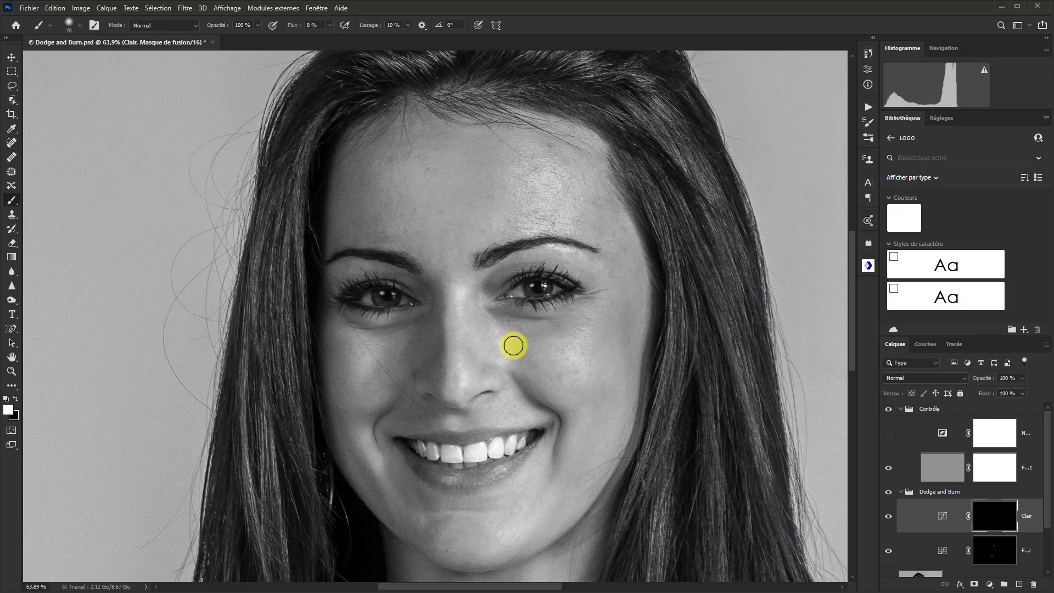
pyautogui.moveTo(502, 322)
pyautogui.mouseDown()
pyautogui.moveTo(536, 329)
pyautogui.moveTo(499, 313)
pyautogui.moveTo(534, 328)
pyautogui.moveTo(584, 304)
pyautogui.moveTo(544, 334)
pyautogui.mouseUp()
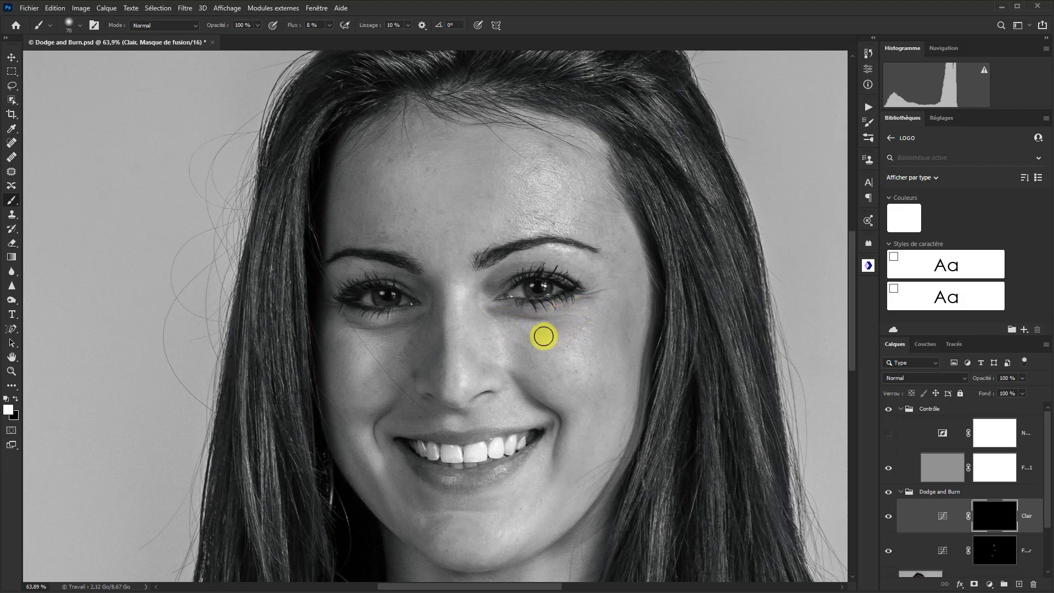
pyautogui.moveTo(477, 287)
pyautogui.mouseDown()
pyautogui.moveTo(516, 264)
pyautogui.moveTo(481, 288)
pyautogui.mouseUp()
pyautogui.moveTo(375, 278)
pyautogui.mouseDown()
pyautogui.moveTo(351, 271)
pyautogui.moveTo(415, 289)
pyautogui.moveTo(376, 271)
pyautogui.mouseUp()
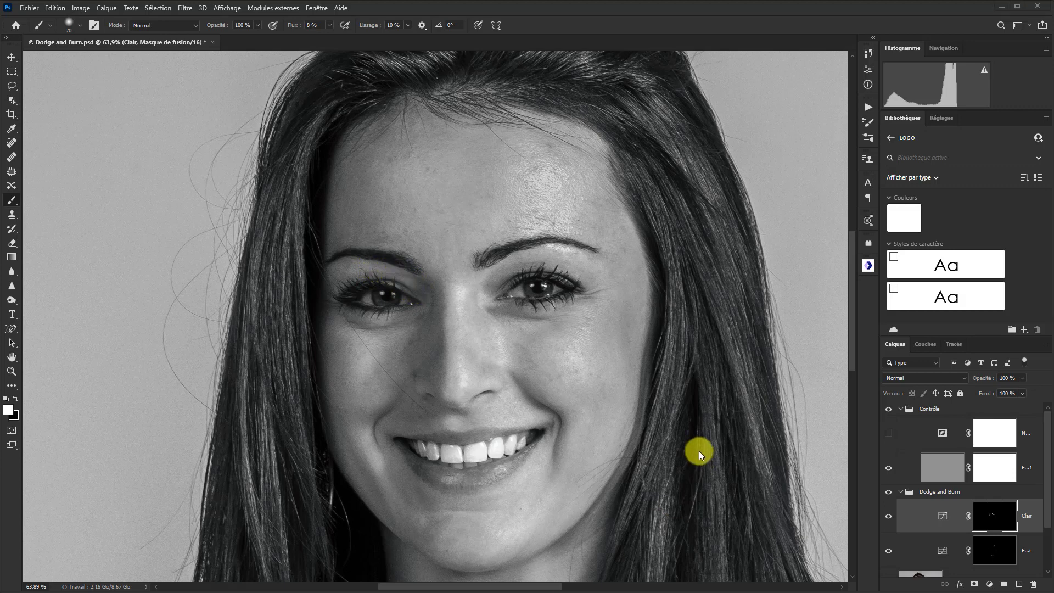
pyautogui.click(889, 434)
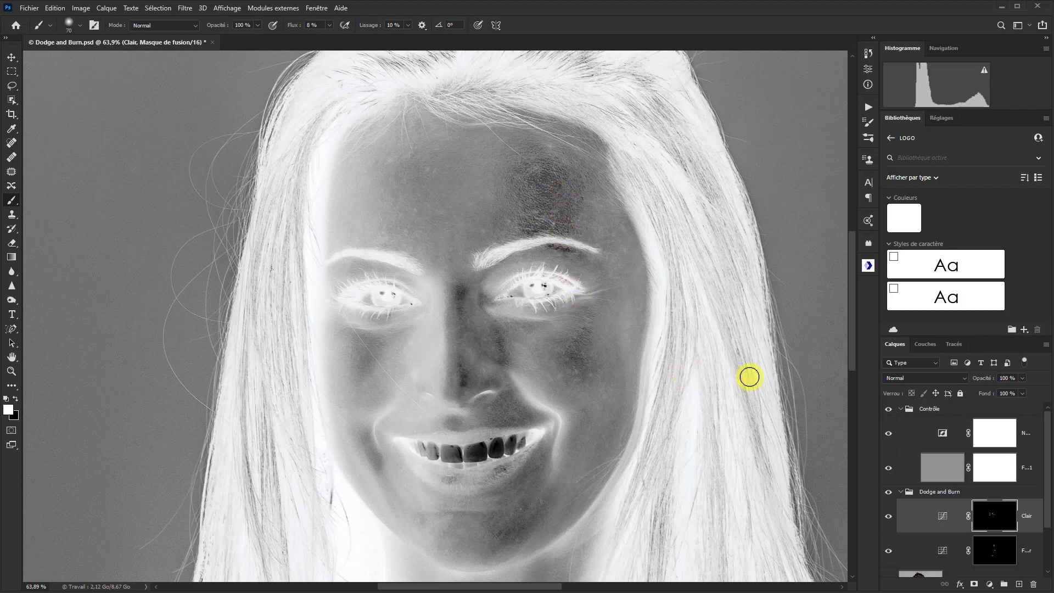
pyautogui.click(888, 433)
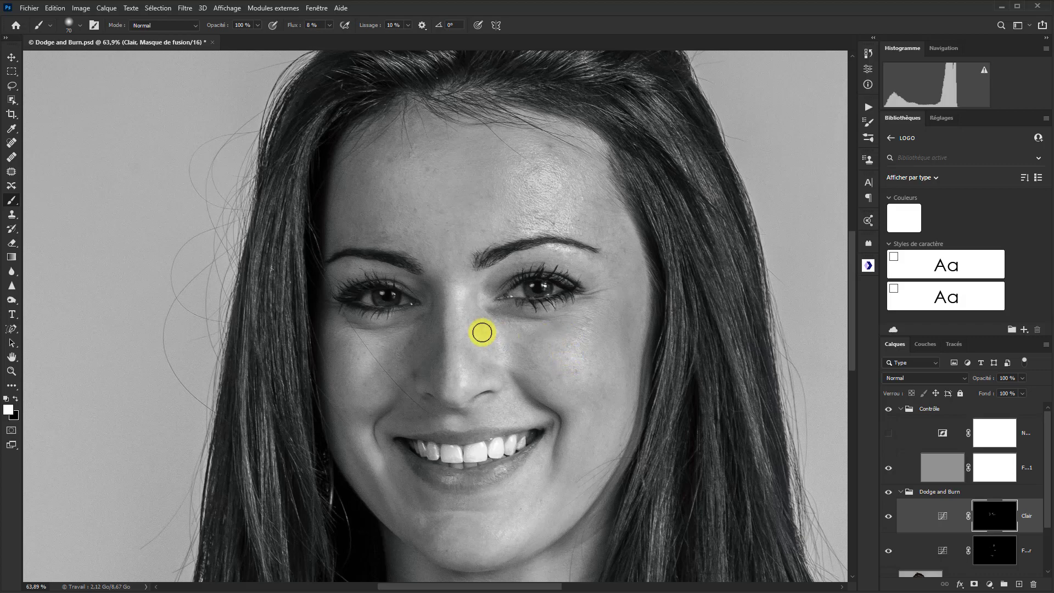
# Zoom in on the eyes and lighten the shadow under the left eye on the Clair mask.
pyautogui.scroll(2, 398, 307)
pyautogui.scroll(1, 398, 308)
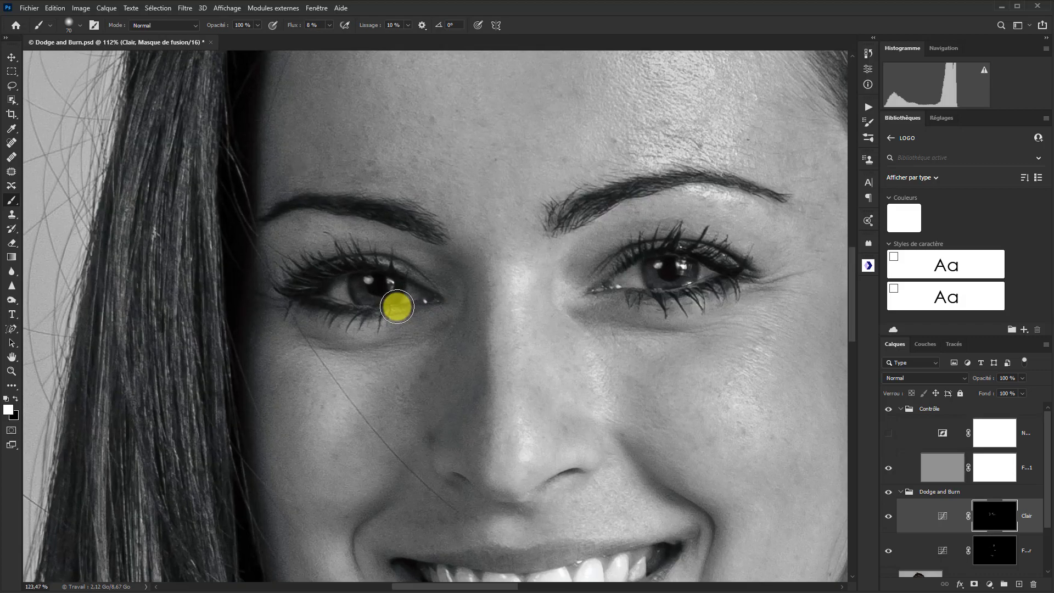
pyautogui.scroll(1, 397, 308)
pyautogui.scroll(1, 396, 307)
pyautogui.scroll(1, 396, 308)
pyautogui.scroll(1, 397, 307)
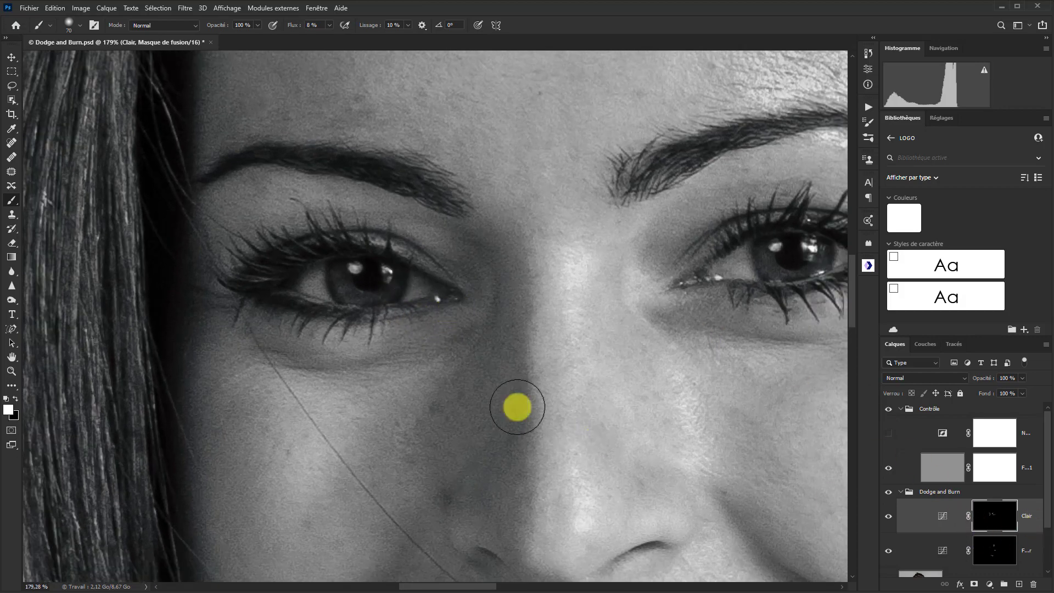
pyautogui.moveTo(263, 341)
pyautogui.mouseDown()
pyautogui.moveTo(342, 348)
pyautogui.moveTo(314, 345)
pyautogui.mouseUp()
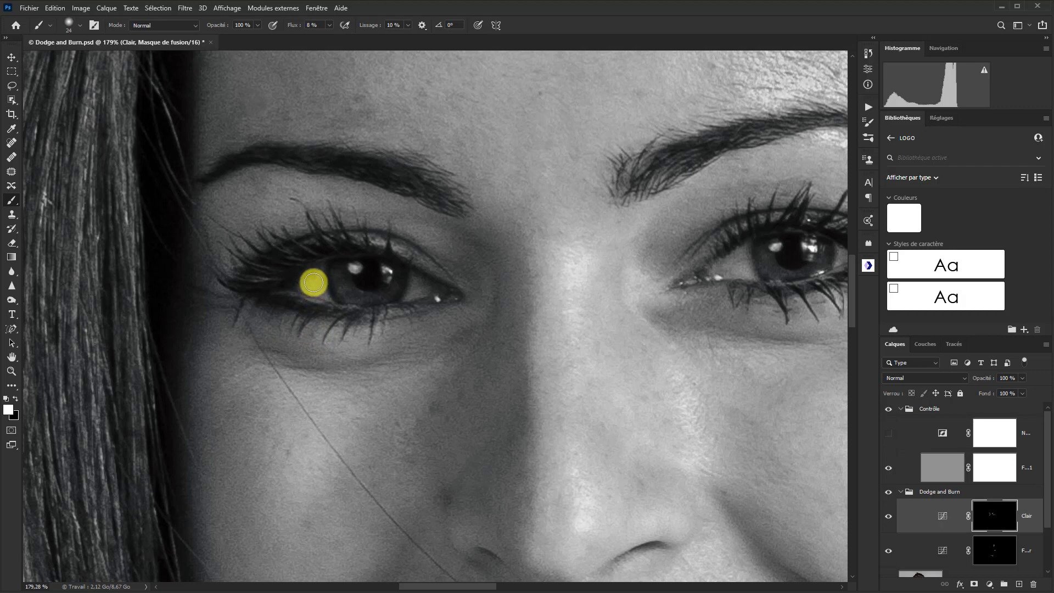
# Brighten both irises, the left eye white and inner corner with soft white strokes.
pyautogui.moveTo(313, 277); pyautogui.dragTo(306, 283)
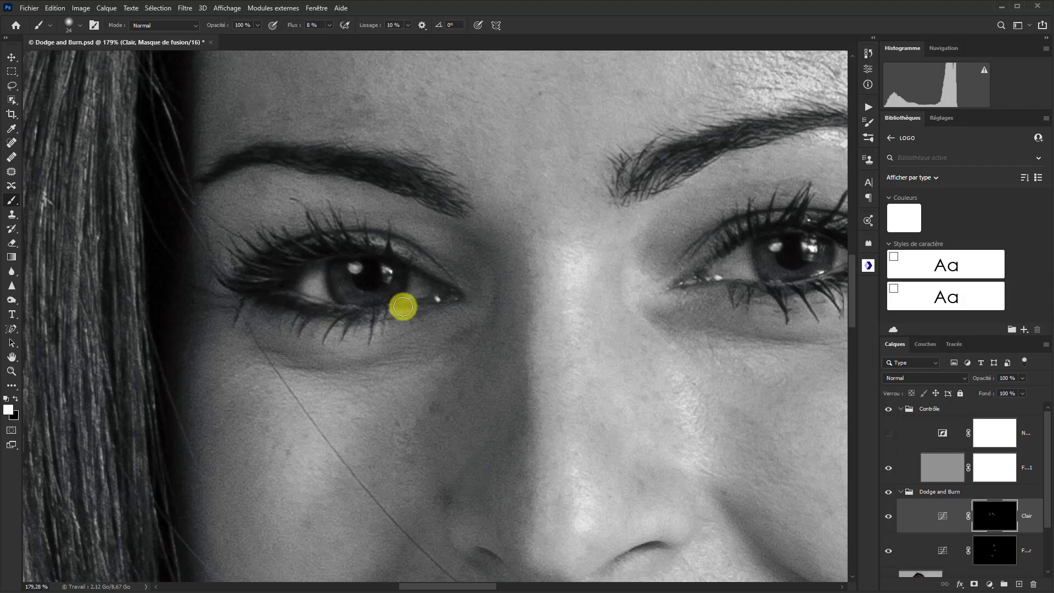
pyautogui.moveTo(417, 287)
pyautogui.mouseDown()
pyautogui.moveTo(430, 286)
pyautogui.moveTo(418, 289)
pyautogui.mouseUp()
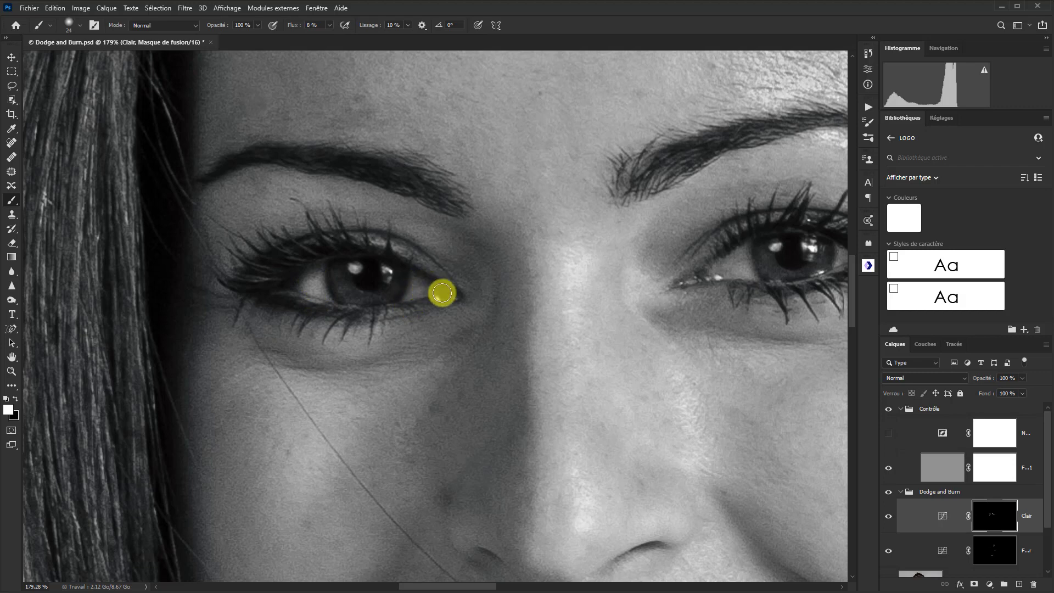
pyautogui.moveTo(732, 259)
pyautogui.mouseDown()
pyautogui.moveTo(740, 259)
pyautogui.moveTo(730, 271)
pyautogui.moveTo(739, 268)
pyautogui.moveTo(734, 259)
pyautogui.moveTo(728, 270)
pyautogui.mouseUp()
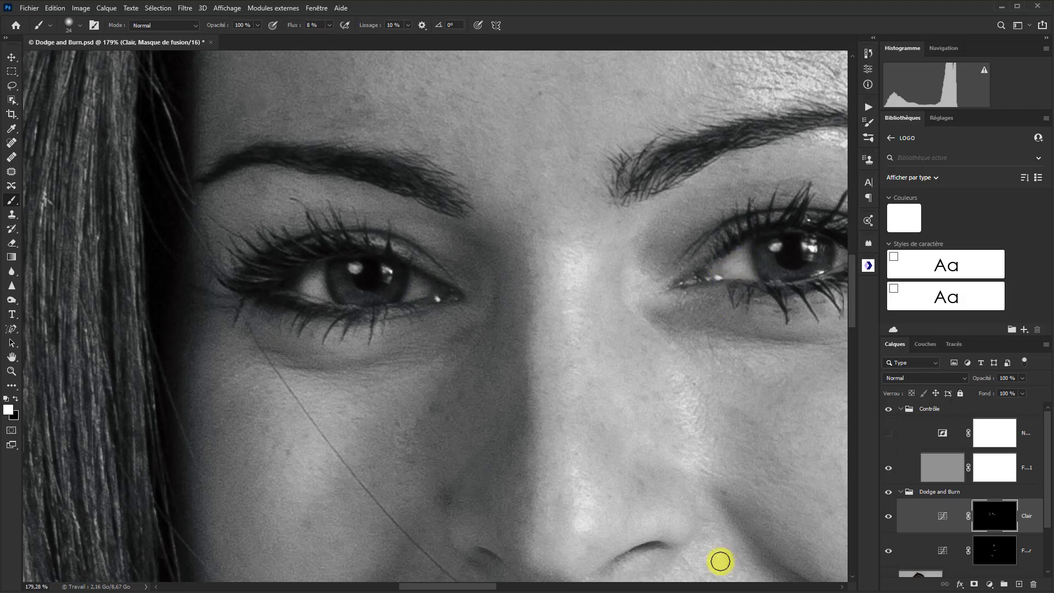
pyautogui.moveTo(497, 586); pyautogui.dragTo(508, 585)
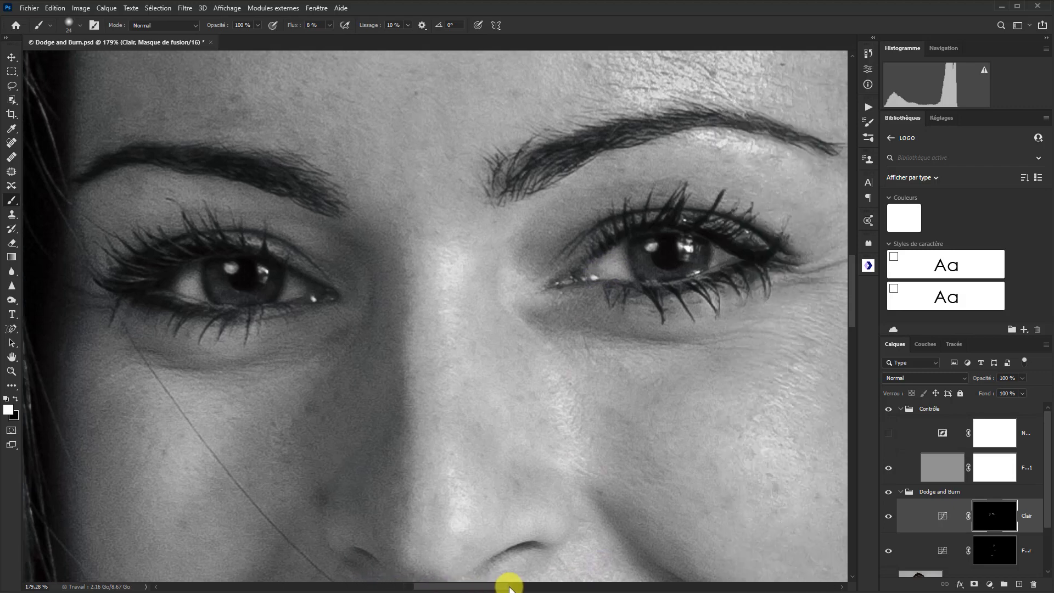
pyautogui.moveTo(755, 258); pyautogui.dragTo(721, 266)
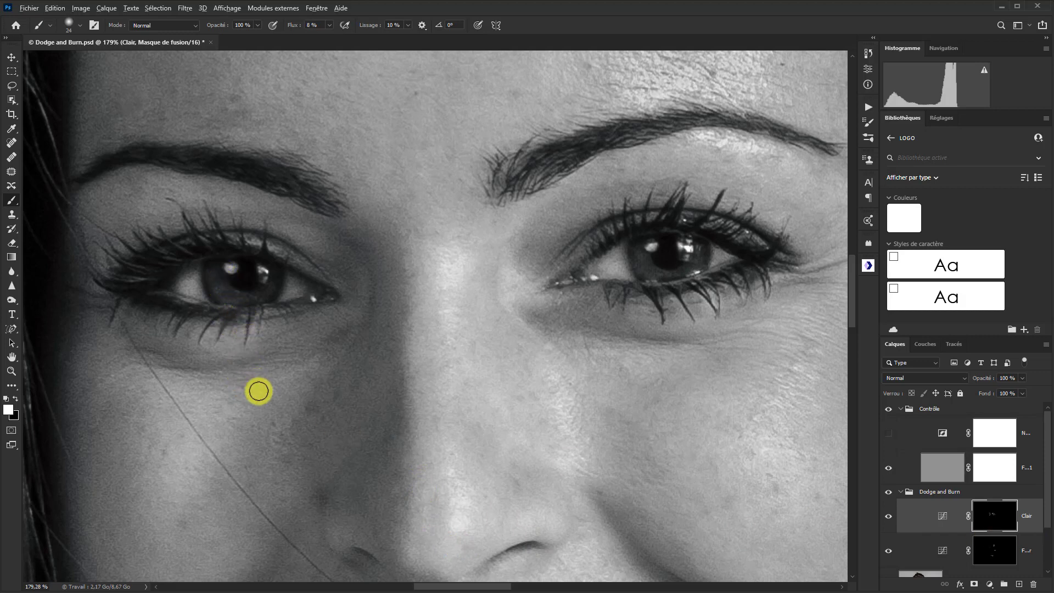
pyautogui.keyDown('alt'); pyautogui.rightClick(259, 391); pyautogui.keyUp('alt')
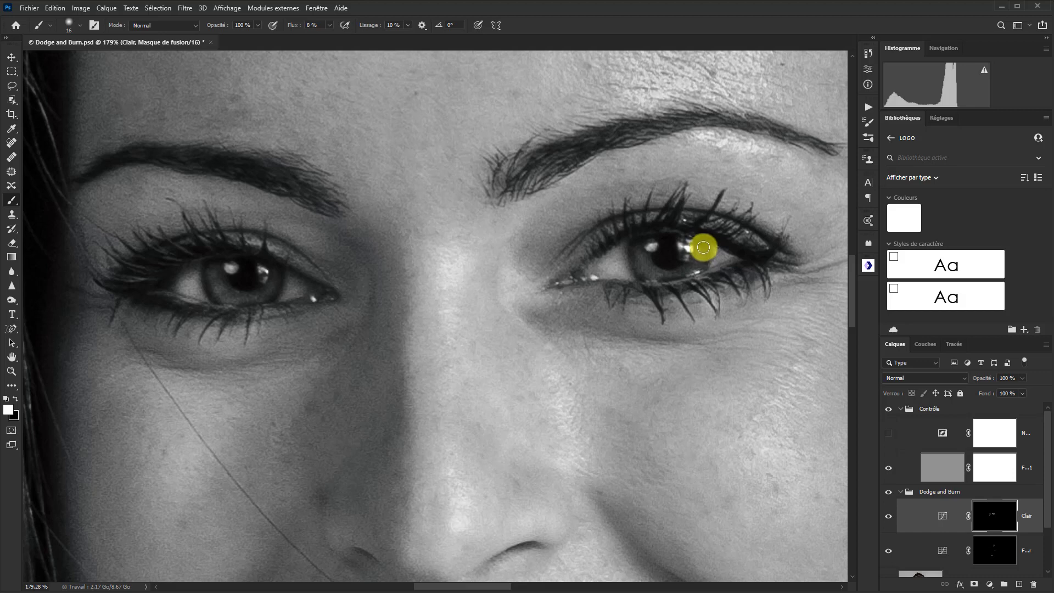
pyautogui.moveTo(696, 269)
pyautogui.mouseDown()
pyautogui.moveTo(635, 251)
pyautogui.moveTo(614, 288)
pyautogui.mouseUp()
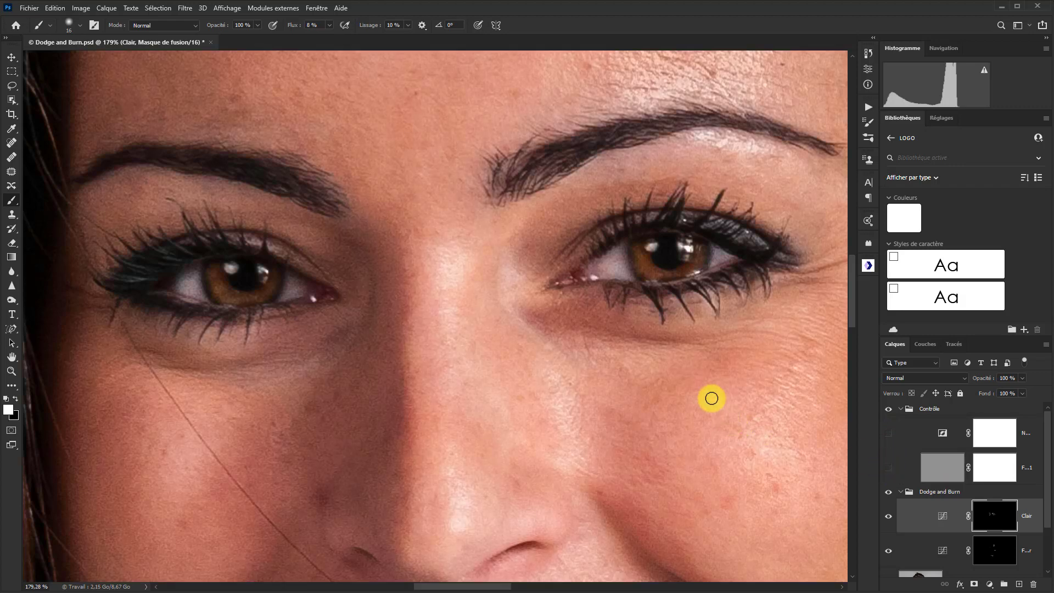
# Zoom out, centre the face, and lighten the teeth on the Clair mask.
pyautogui.scroll(-1, 708, 388)
pyautogui.scroll(-1, 710, 391)
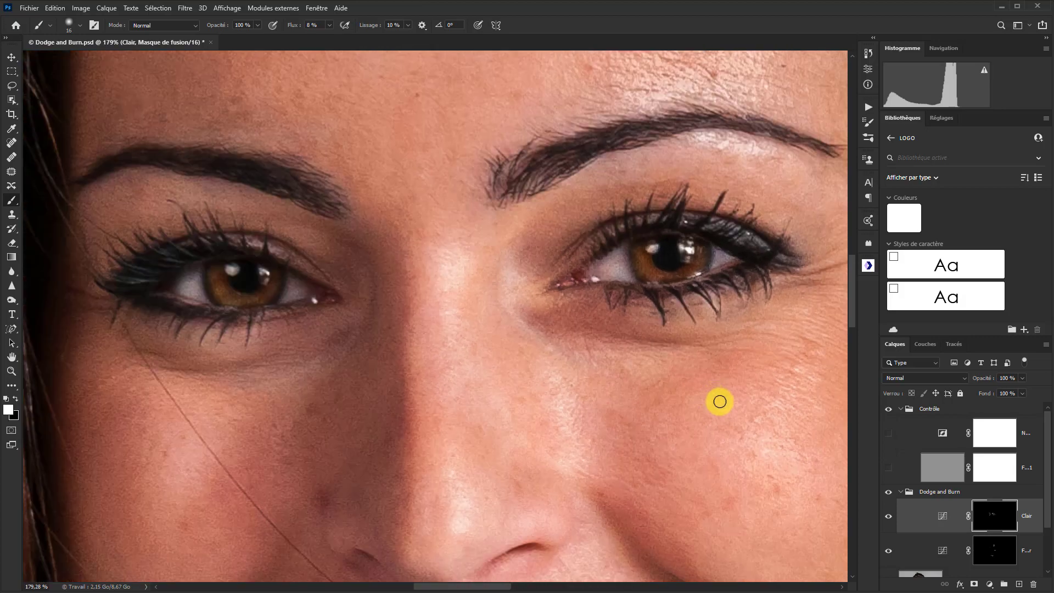
pyautogui.scroll(-1, 719, 400)
pyautogui.scroll(-1, 719, 405)
pyautogui.scroll(-1, 721, 404)
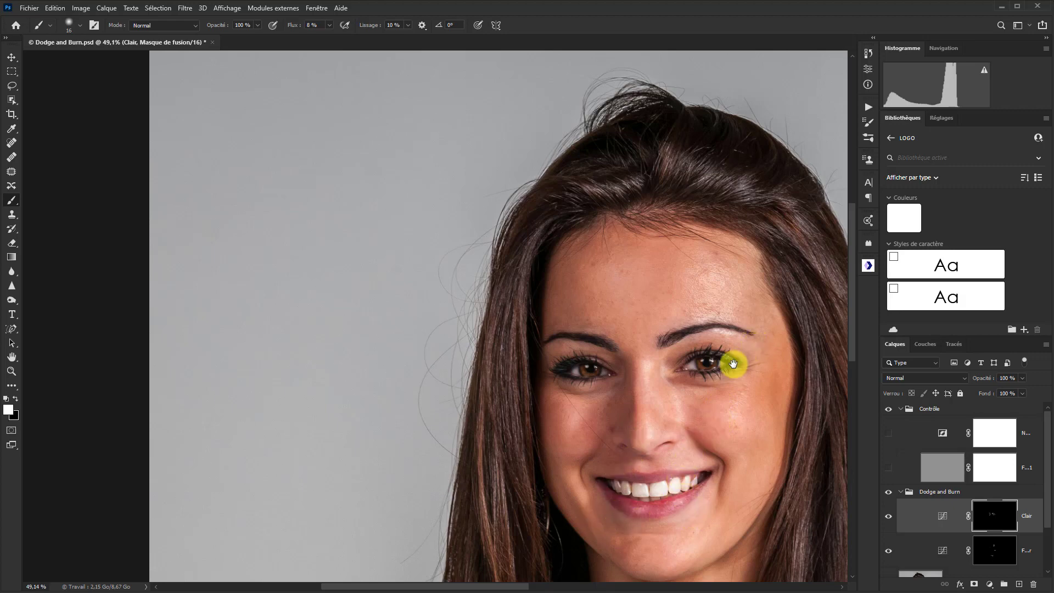
pyautogui.moveTo(730, 381)
pyautogui.mouseDown()
pyautogui.moveTo(564, 285)
pyautogui.moveTo(575, 272)
pyautogui.mouseUp()
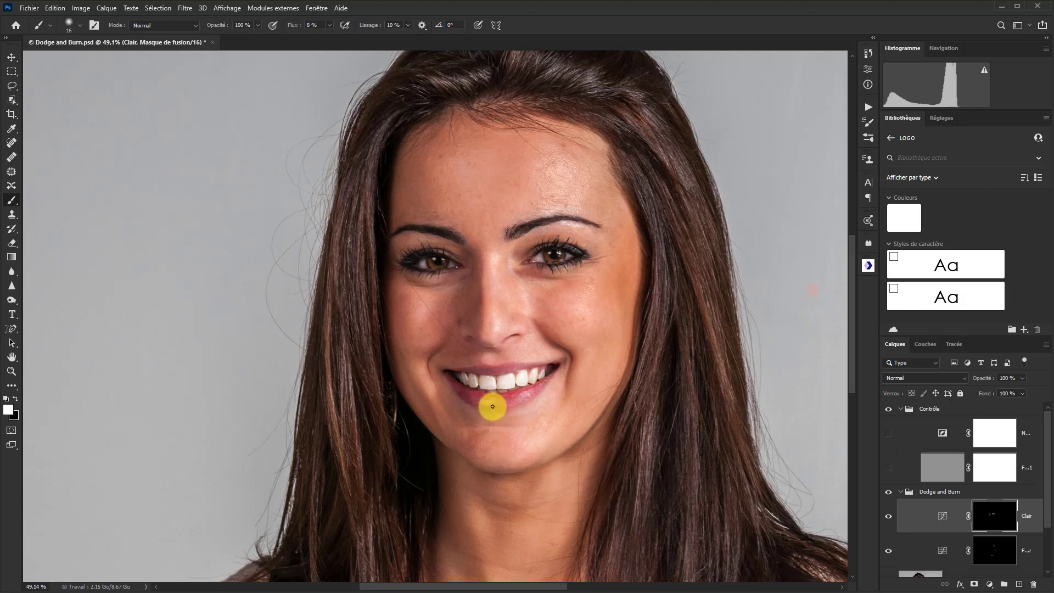
pyautogui.moveTo(537, 358); pyautogui.dragTo(530, 380)
pyautogui.moveTo(539, 415); pyautogui.dragTo(541, 461)
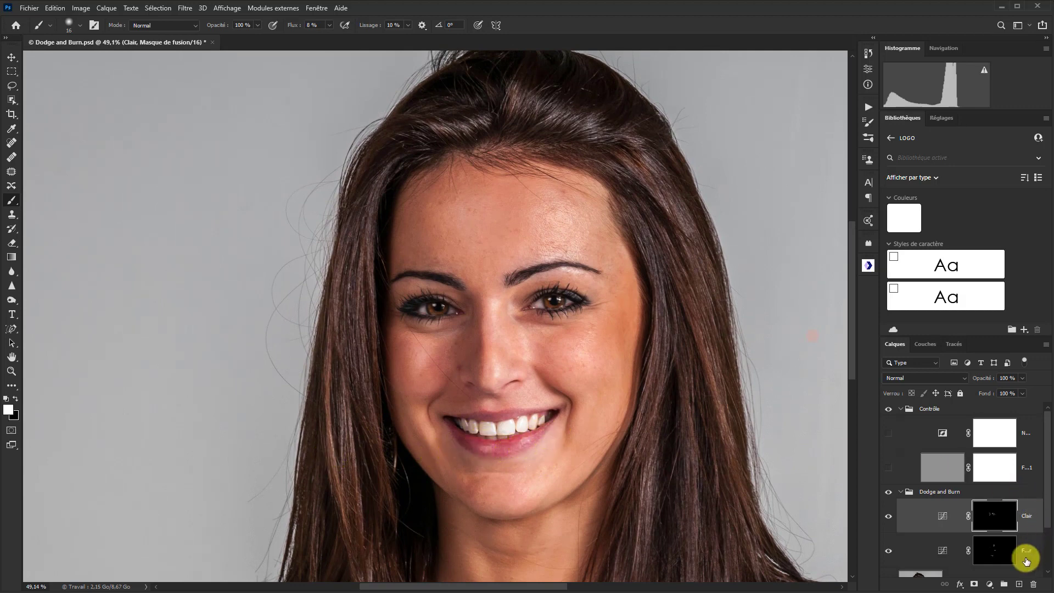
# Darken the lower lip on the Foncer mask with a 41 px brush, then set flow to 10%.
pyautogui.click(1027, 553)
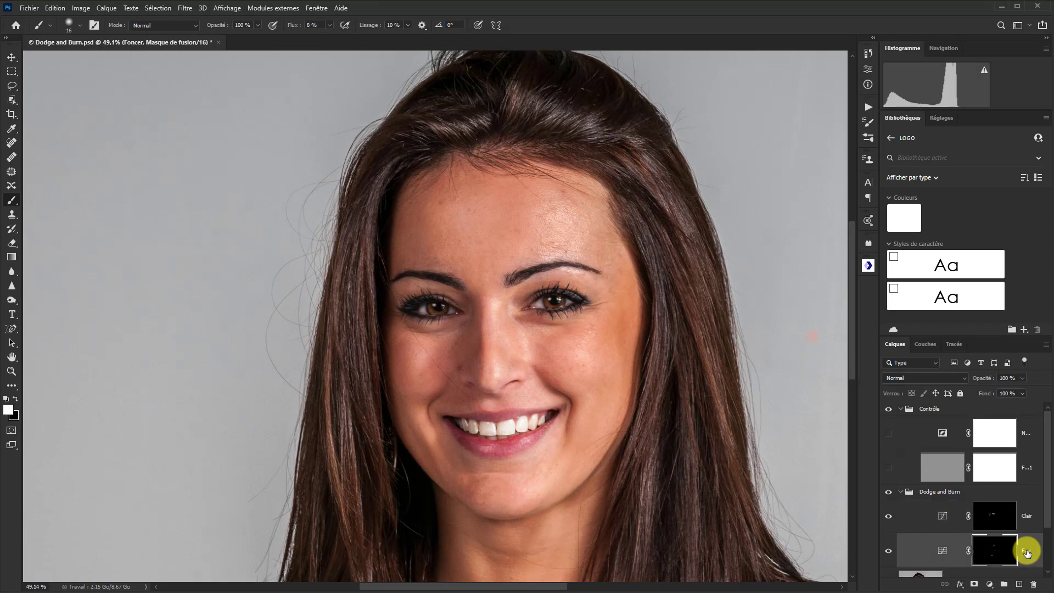
pyautogui.scroll(1, 518, 447)
pyautogui.scroll(2, 520, 453)
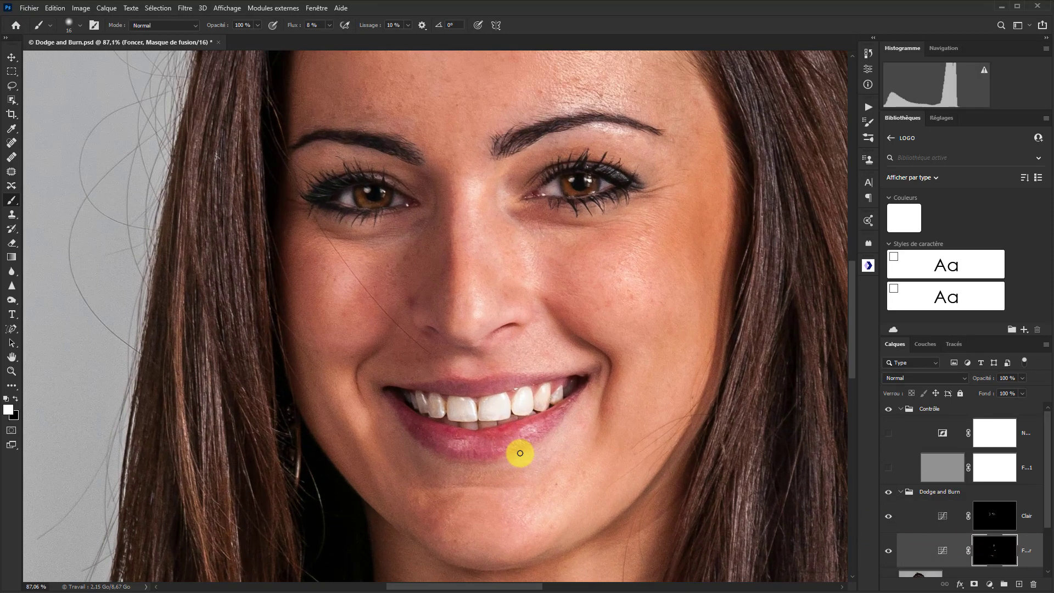
pyautogui.moveTo(519, 454)
pyautogui.mouseDown()
pyautogui.moveTo(459, 447)
pyautogui.moveTo(440, 458)
pyautogui.moveTo(449, 458)
pyautogui.mouseUp()
pyautogui.keyDown('alt'); pyautogui.rightClick(449, 458); pyautogui.keyUp('alt')
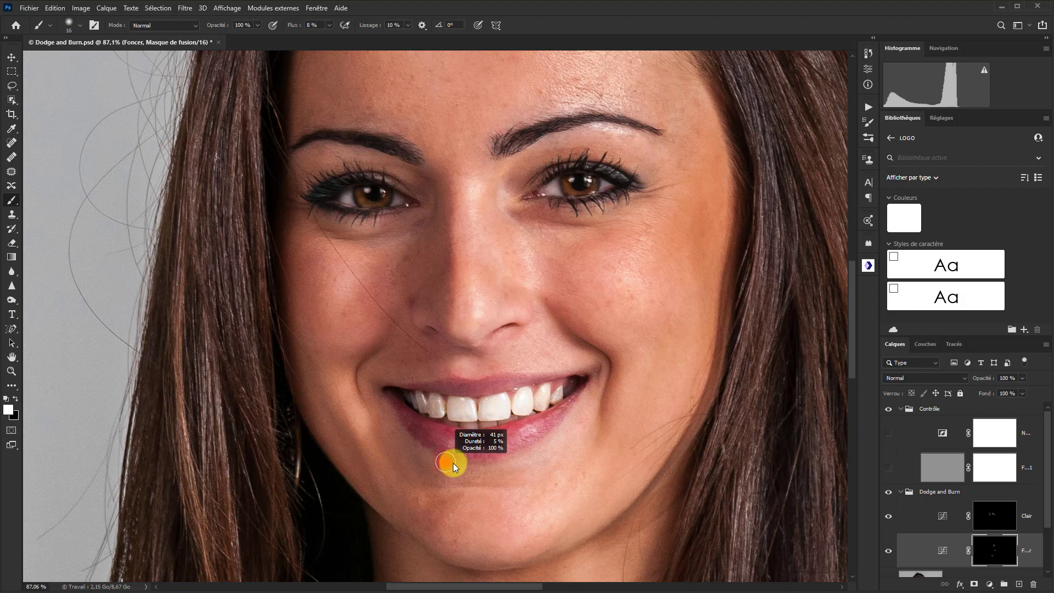
pyautogui.moveTo(453, 451); pyautogui.dragTo(419, 425)
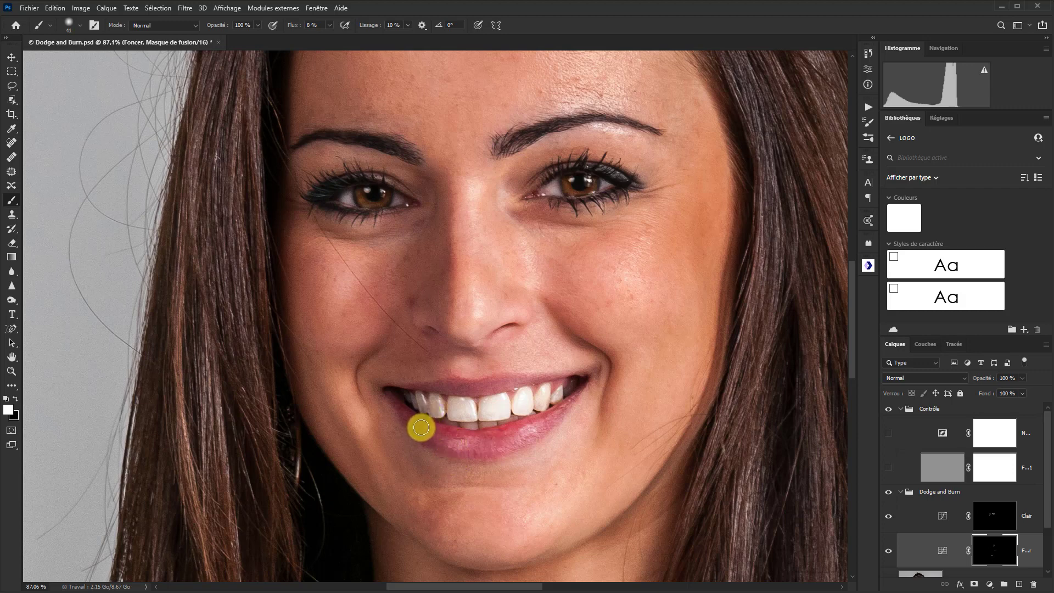
pyautogui.moveTo(421, 427)
pyautogui.mouseDown()
pyautogui.moveTo(493, 445)
pyautogui.moveTo(555, 409)
pyautogui.moveTo(504, 442)
pyautogui.moveTo(424, 433)
pyautogui.moveTo(449, 451)
pyautogui.moveTo(480, 453)
pyautogui.moveTo(537, 430)
pyautogui.moveTo(560, 405)
pyautogui.moveTo(447, 391)
pyautogui.moveTo(515, 377)
pyautogui.moveTo(487, 379)
pyautogui.moveTo(527, 379)
pyautogui.moveTo(438, 388)
pyautogui.moveTo(445, 381)
pyautogui.moveTo(468, 383)
pyautogui.moveTo(535, 447)
pyautogui.moveTo(410, 423)
pyautogui.moveTo(477, 449)
pyautogui.moveTo(446, 448)
pyautogui.moveTo(480, 452)
pyautogui.mouseUp()
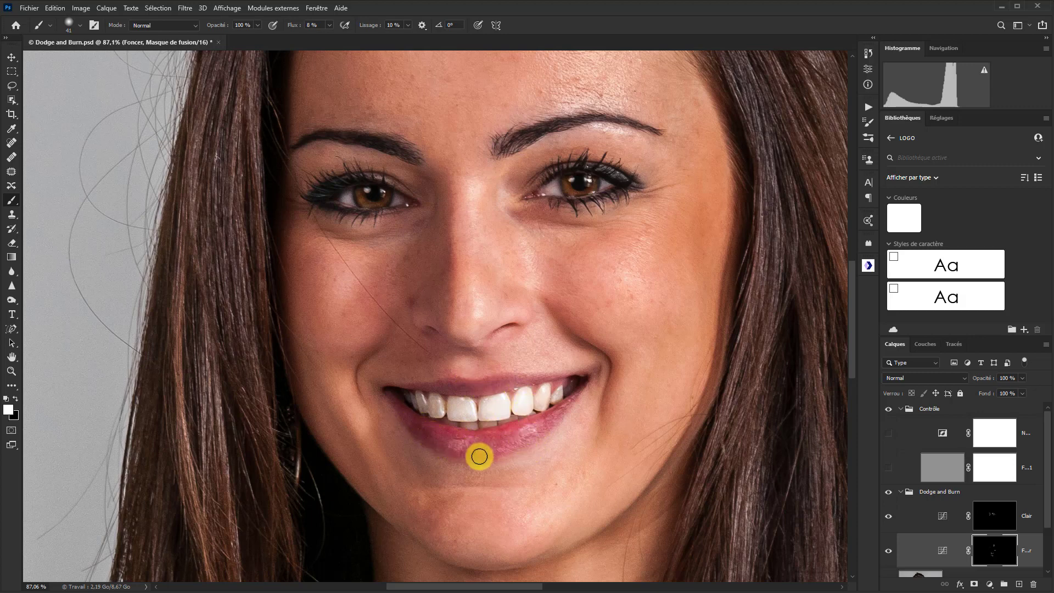
pyautogui.scroll(-5, 480, 456)
pyautogui.hotkey('shift', '1')
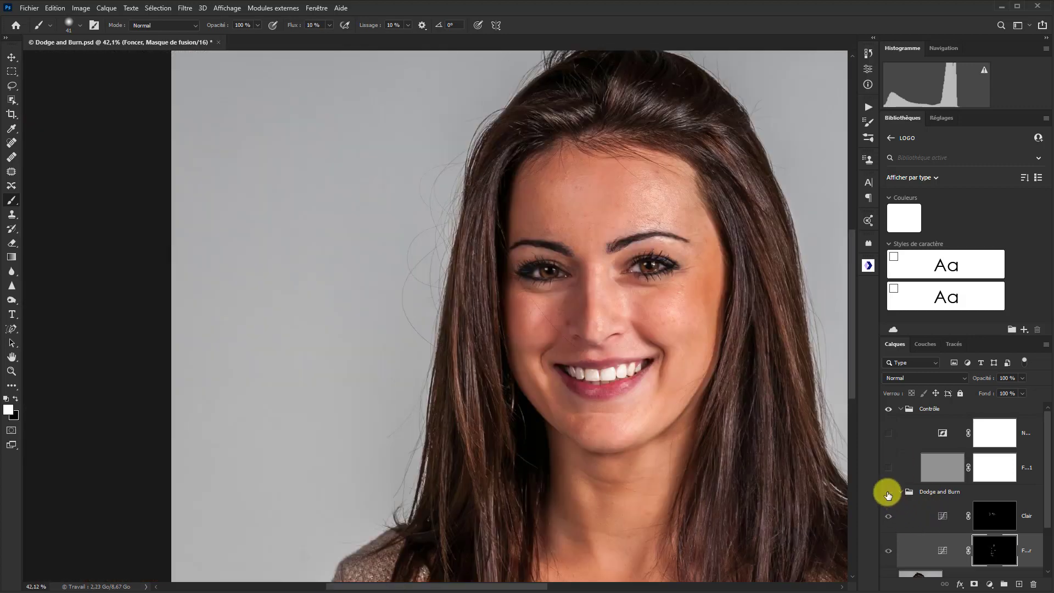
pyautogui.click(888, 493)
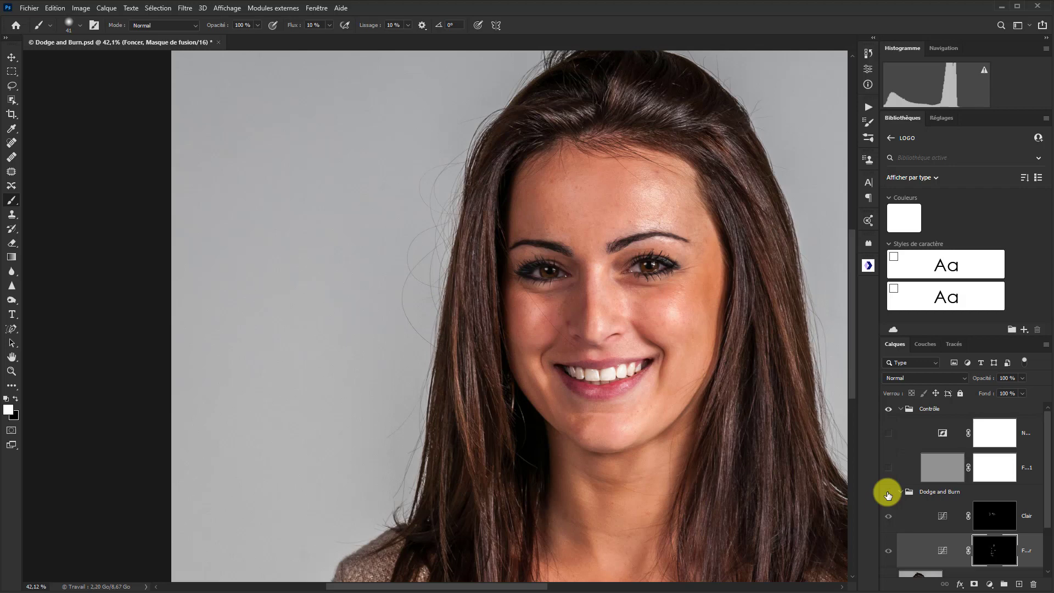
pyautogui.click(888, 494)
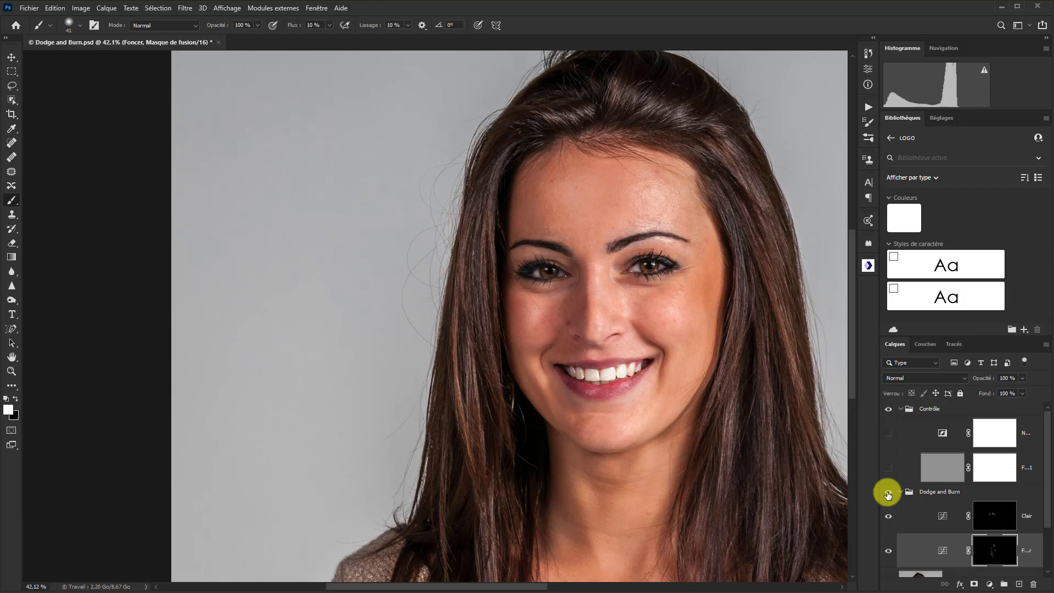
pyautogui.click(888, 494)
pyautogui.click(888, 494)
pyautogui.click(888, 493)
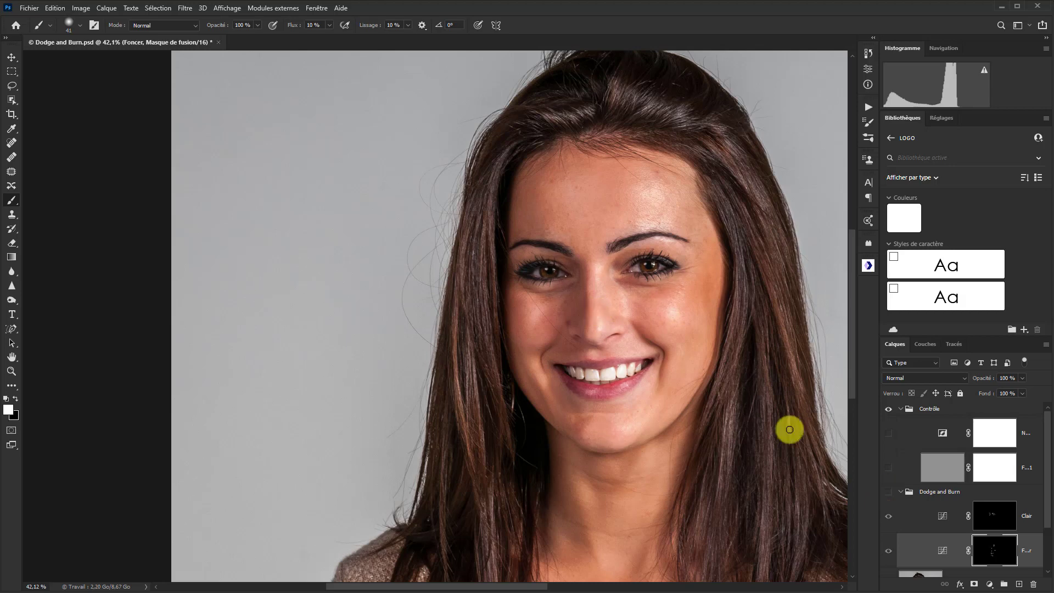
pyautogui.click(889, 492)
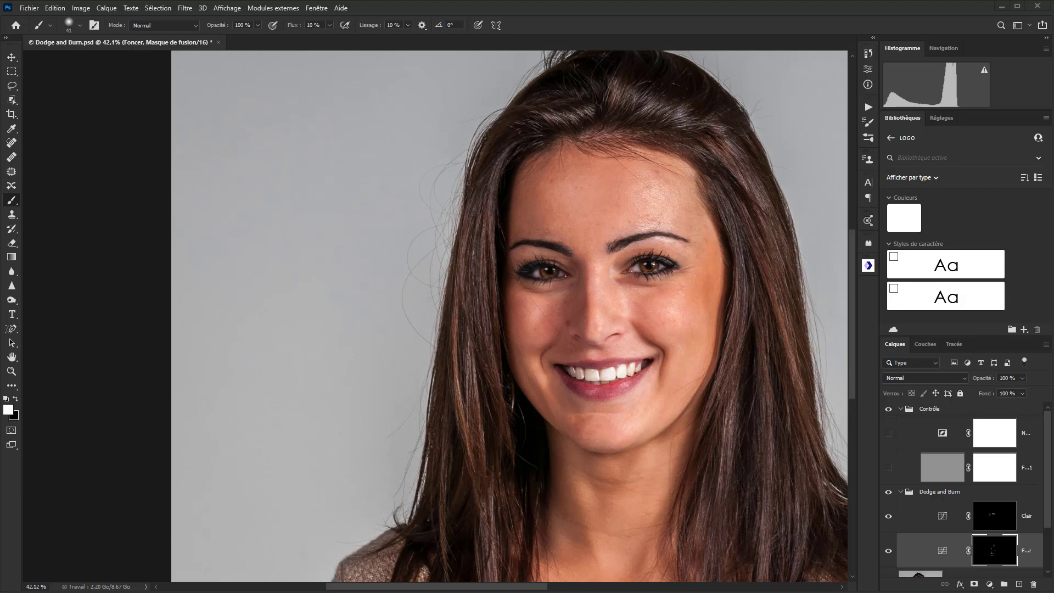
# Fit the whole retouched portrait in the window with Ctrl+0.
pyautogui.hotkey('ctrl', '0')
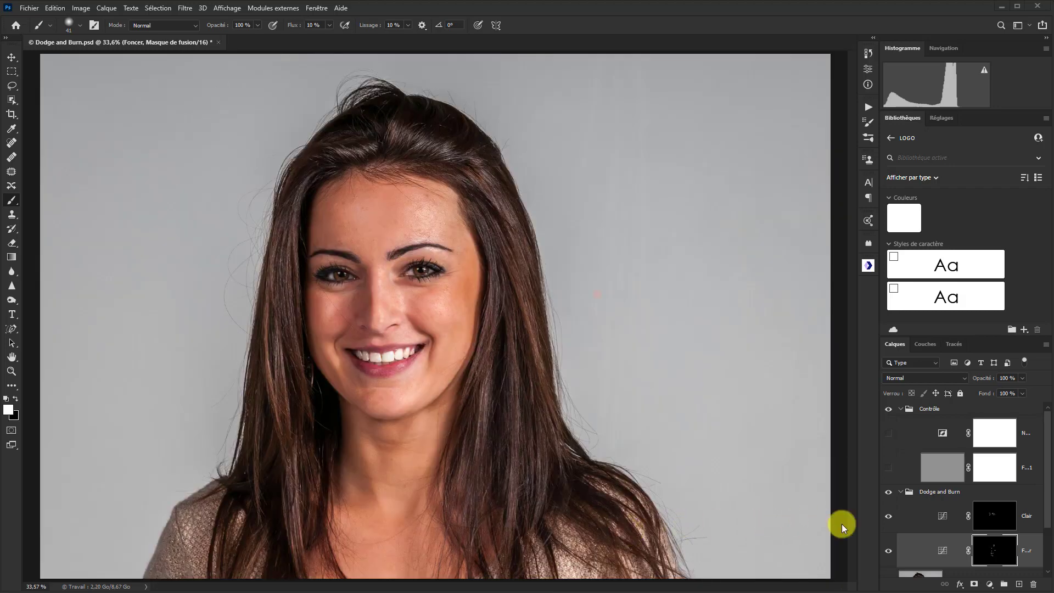